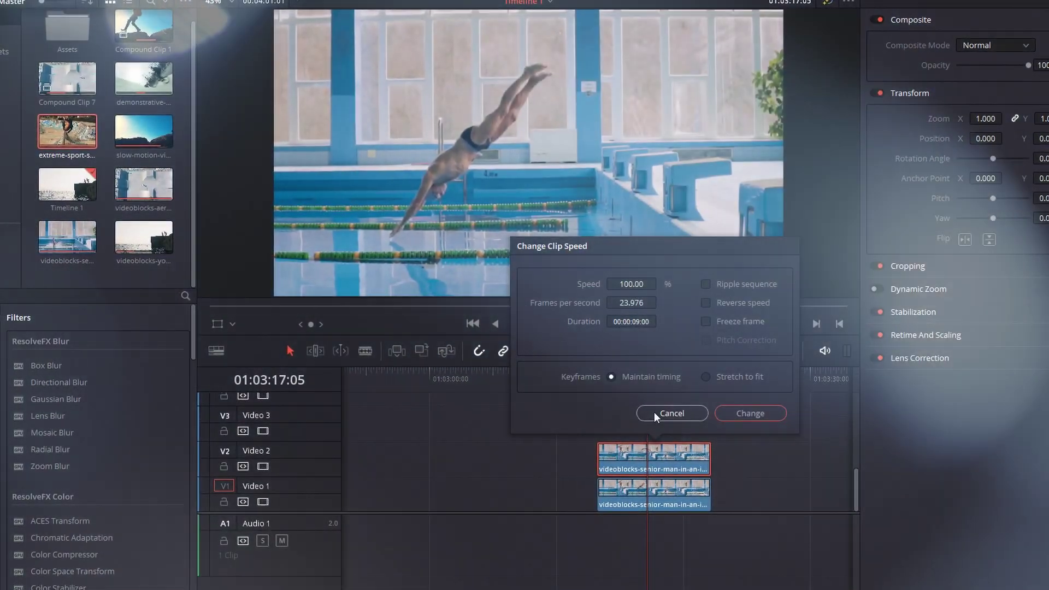
- Stop playback and step frame by frame to the diver's mid-air pose at 01:03:17:05
left_click(654, 412)
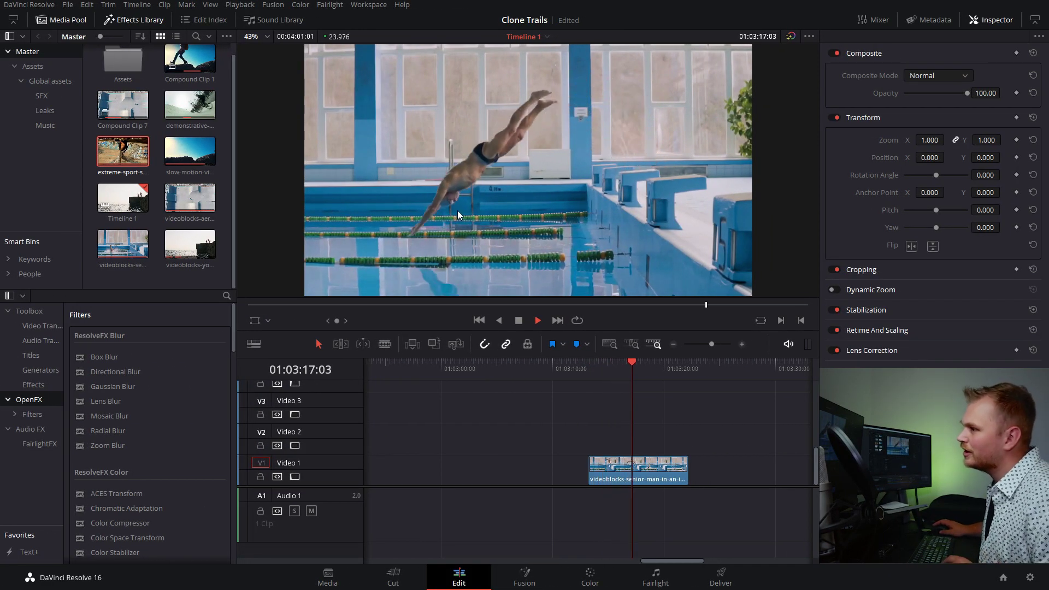
key("space")
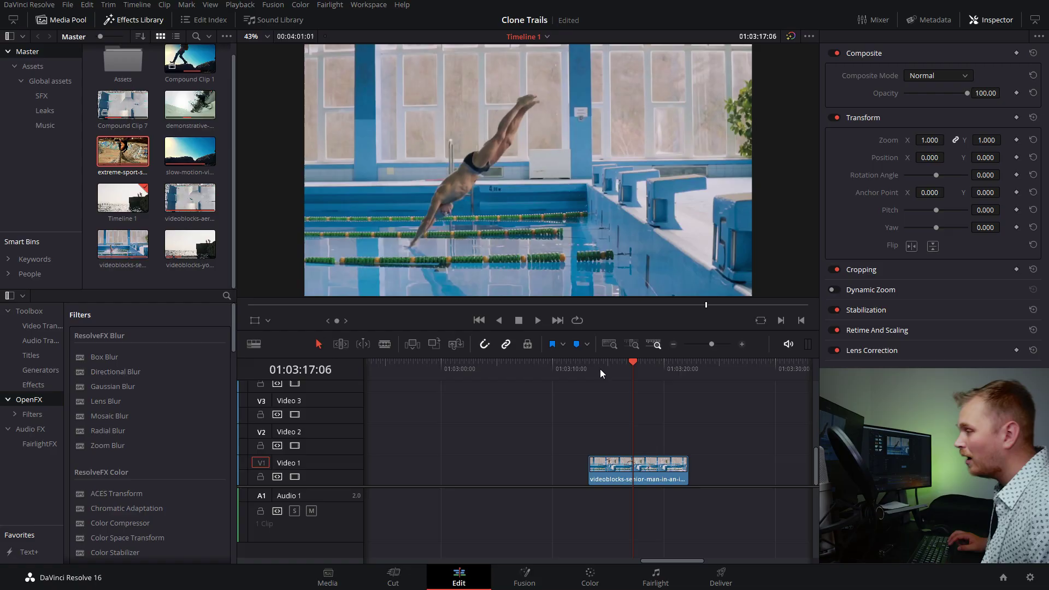
key("Left")
key("Left")
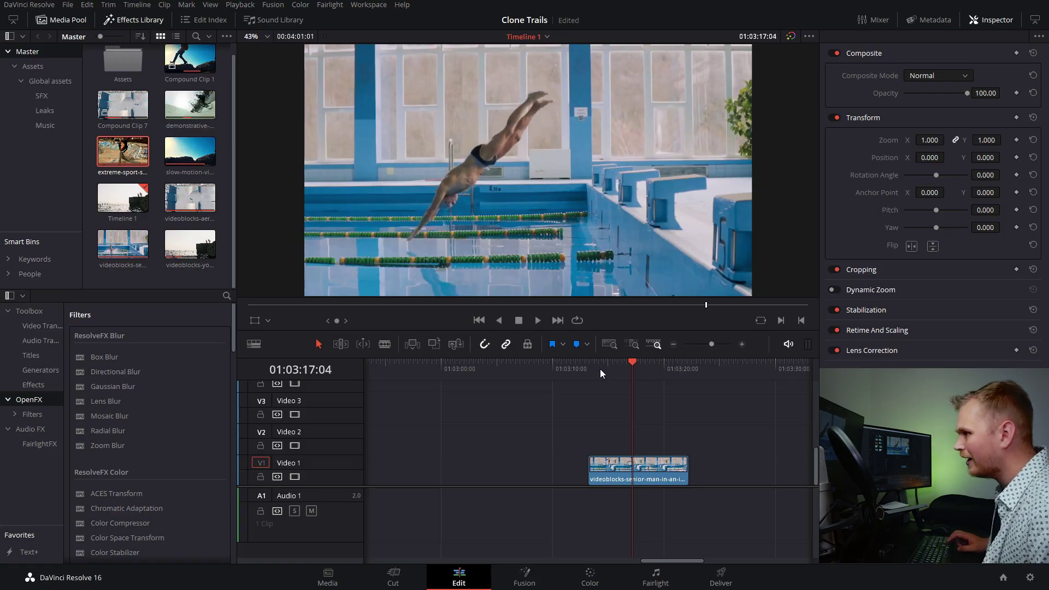
key("Left")
key("Left")
key("Right")
key("Right")
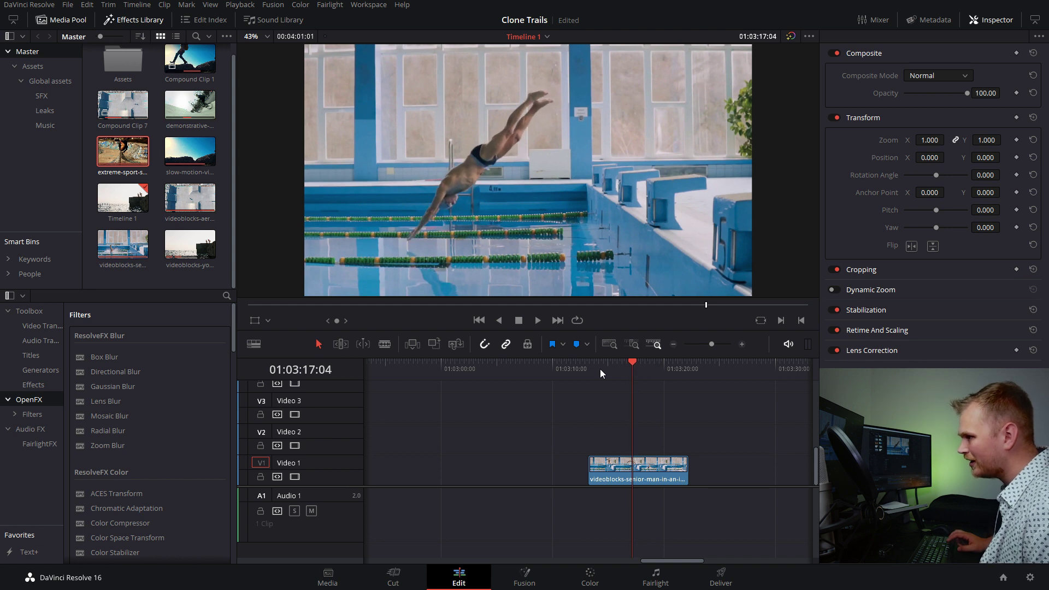
key("Right")
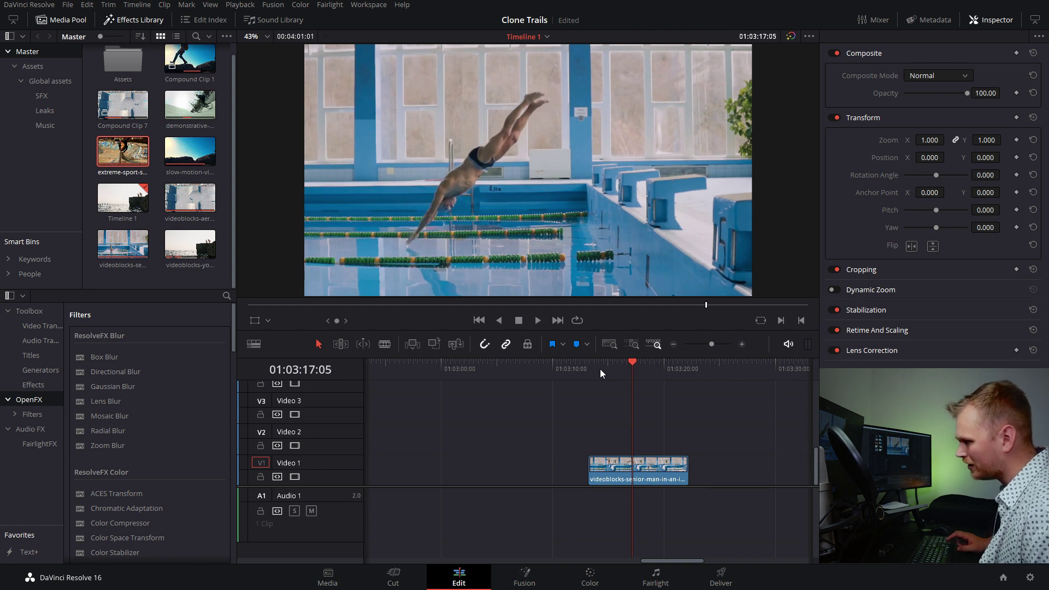
- Alt-drag a copy of the diver clip onto Video 2 and freeze it at the current frame with Shift+R
left_click(611, 463)
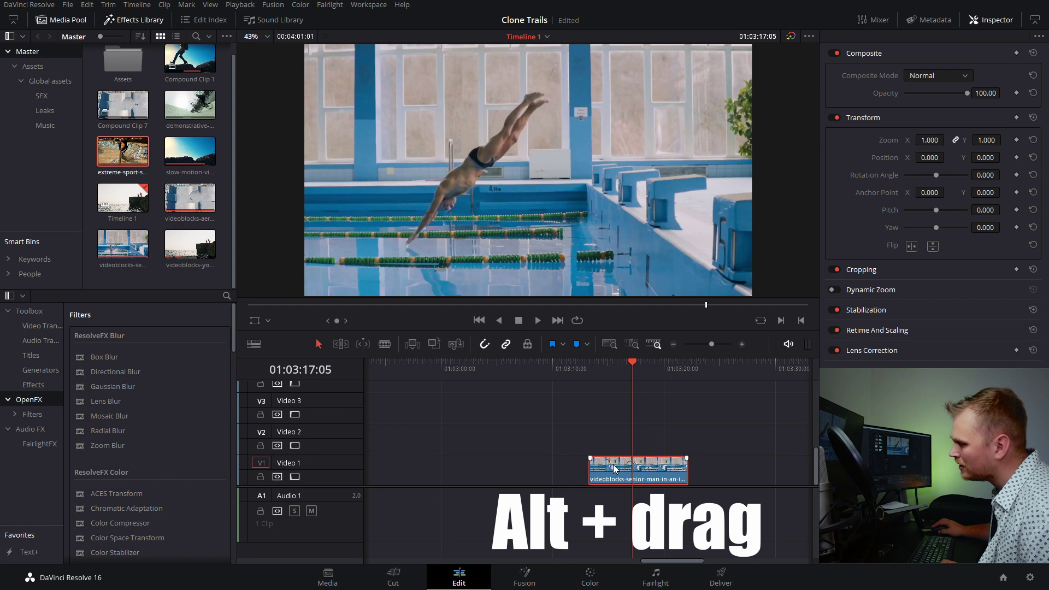
left_click_drag(614, 468, 614, 437)
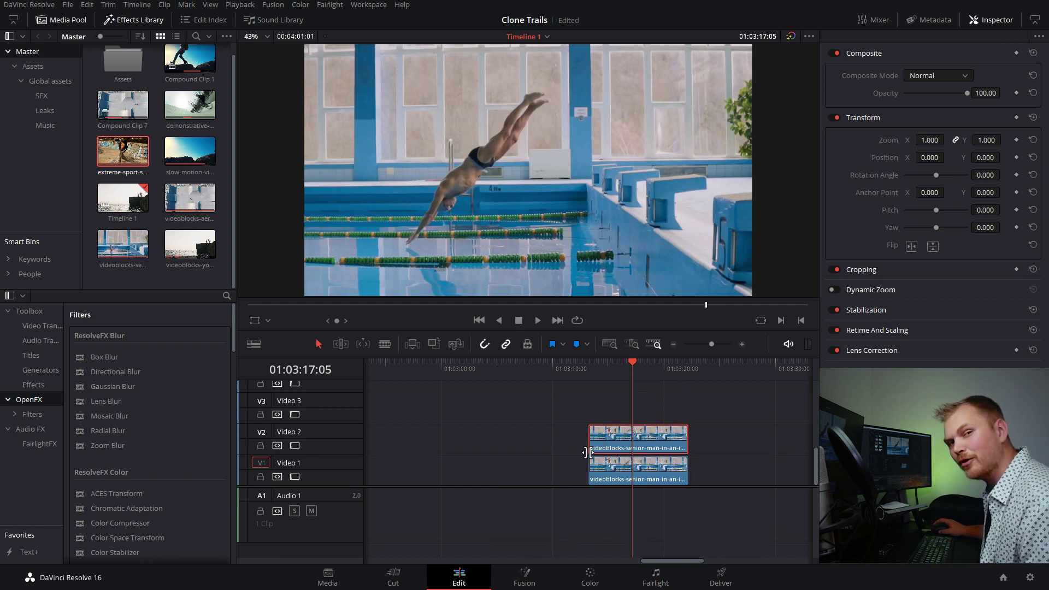
right_click(621, 443)
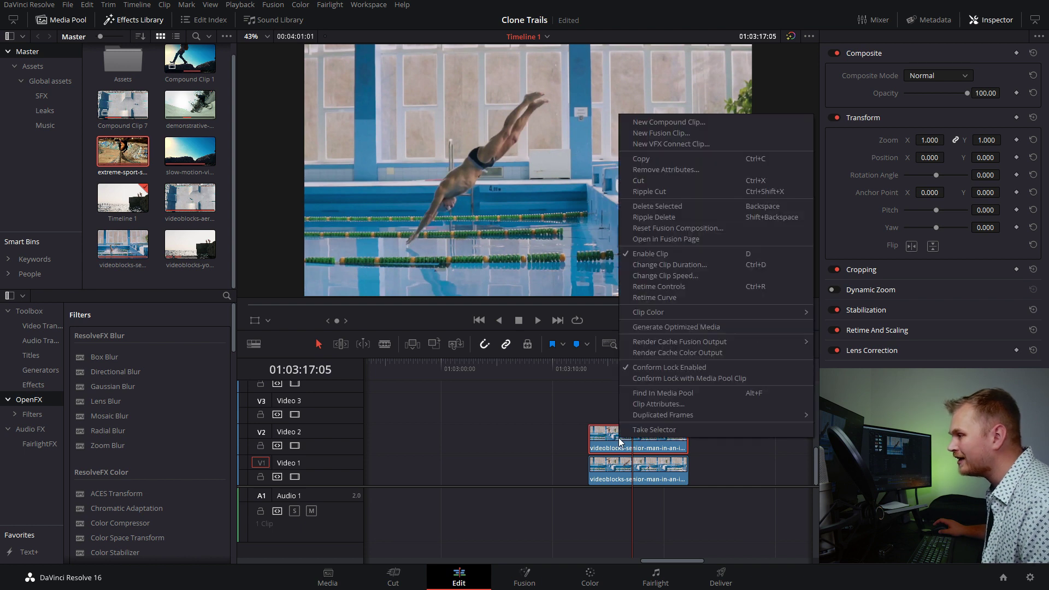
left_click(664, 276)
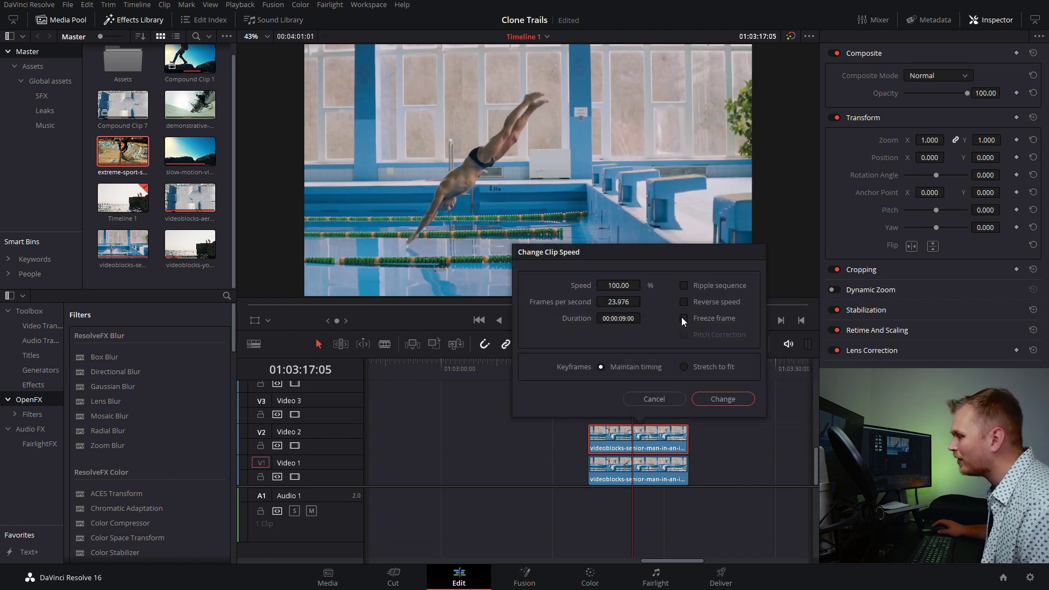
left_click(653, 399)
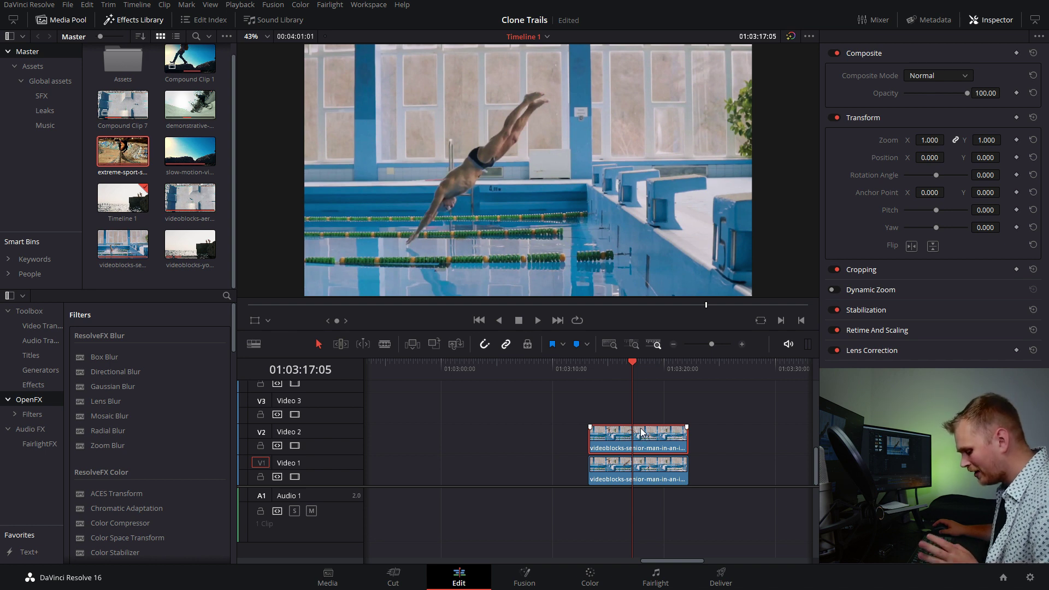
key("shift+r")
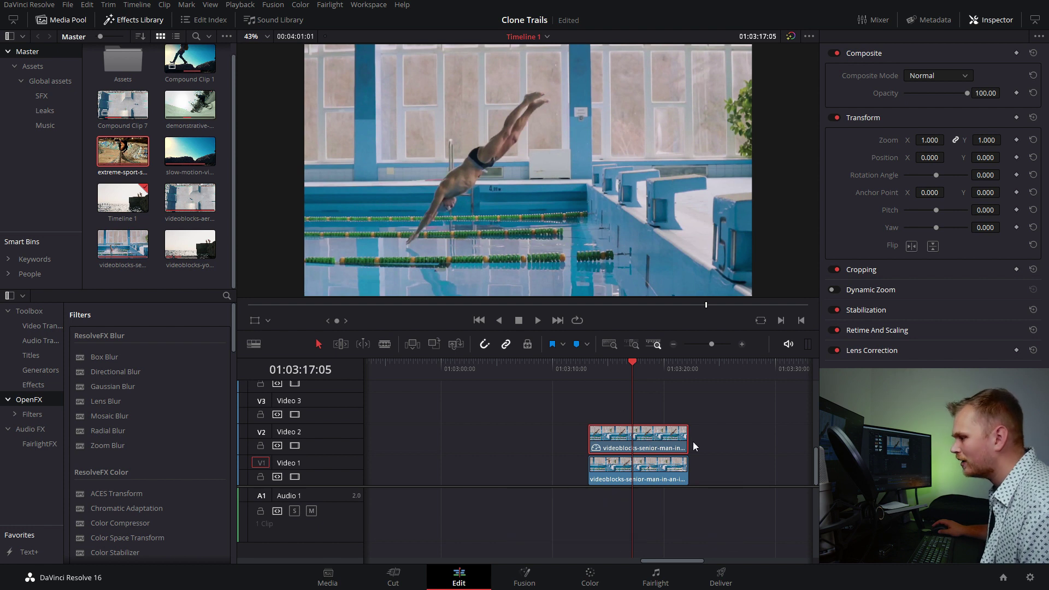
- Trim the frozen Video 2 copy's end, play the dive, and toggle Video 2 off and on to compare
left_click_drag(683, 439, 628, 435)
left_click_drag(632, 365, 604, 364)
key("space")
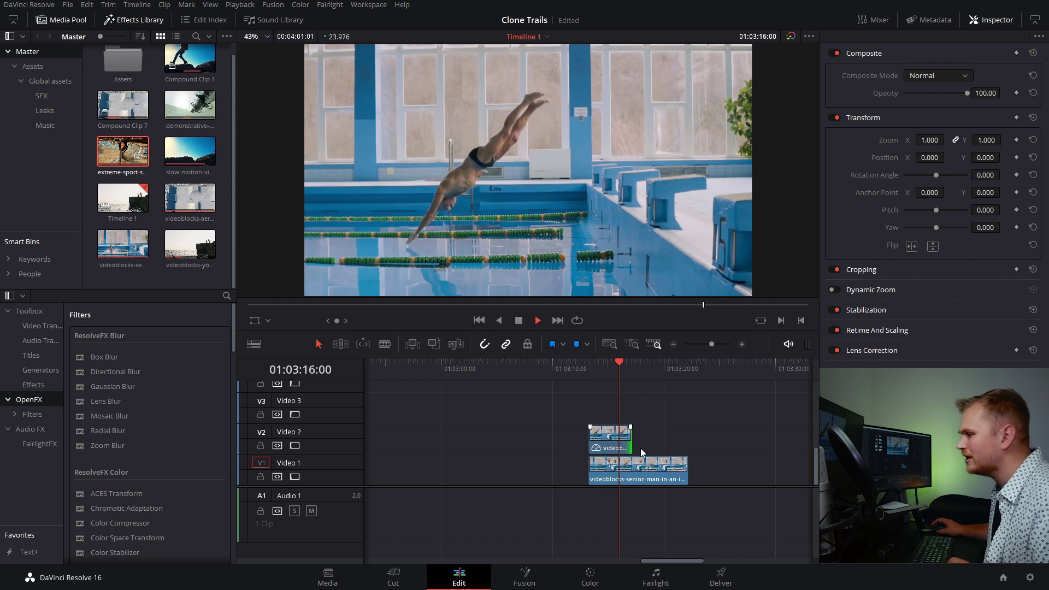
key("space")
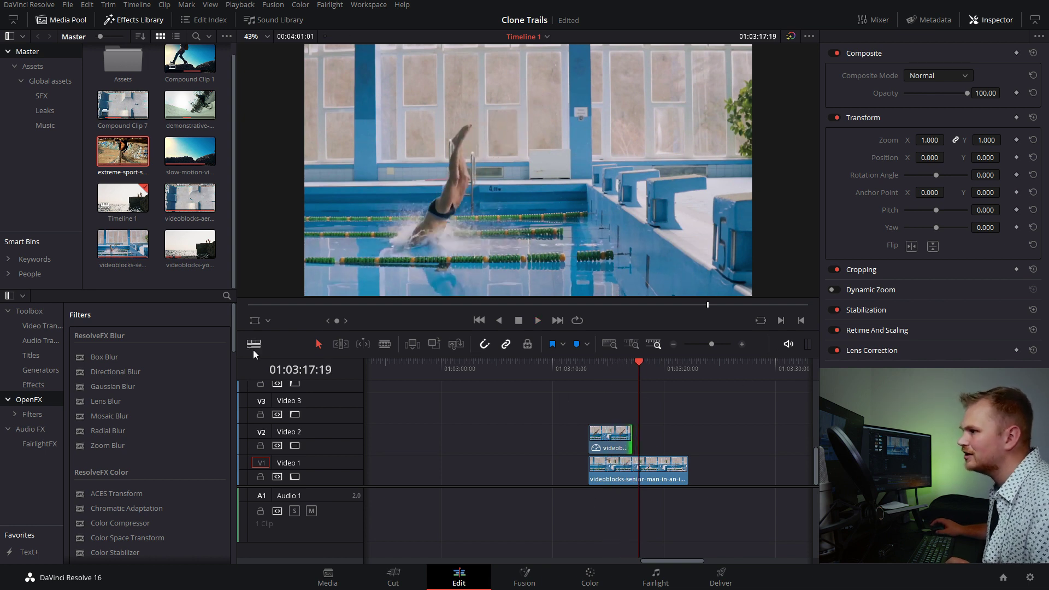
left_click(609, 370)
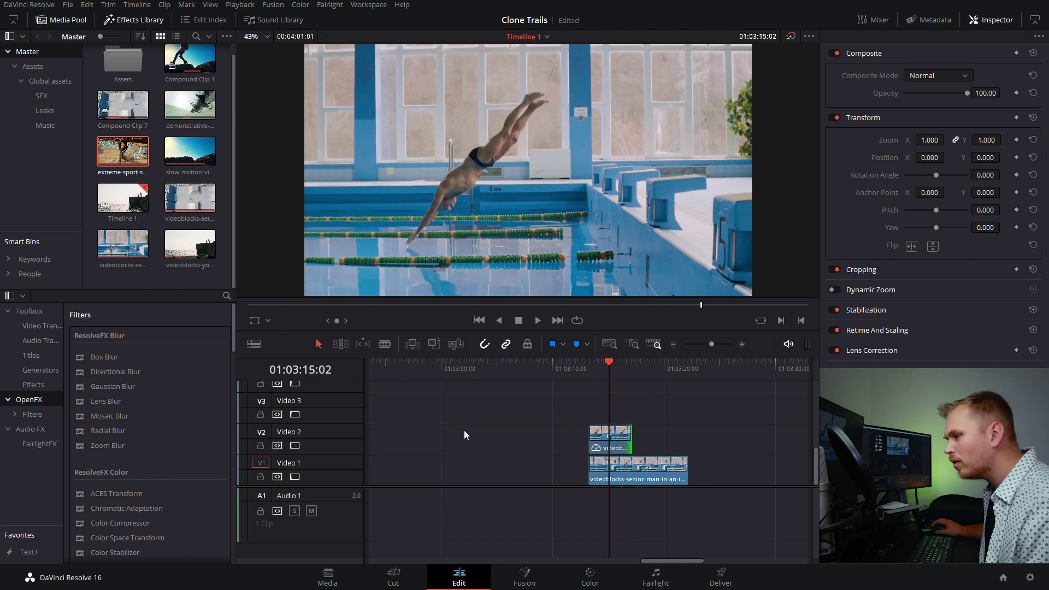
left_click(295, 447)
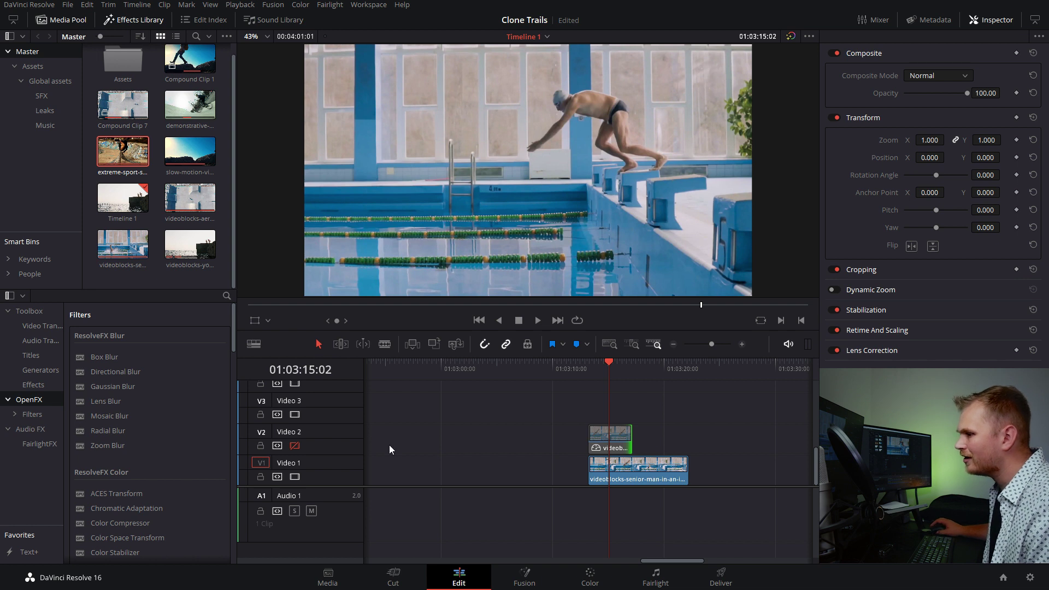
left_click(295, 446)
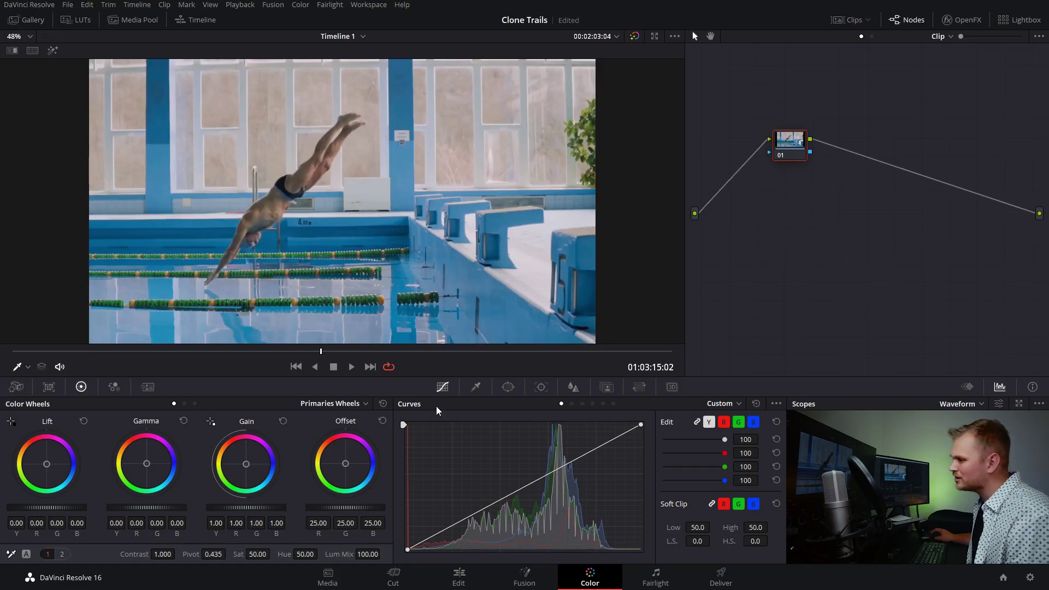
- Start a Curve window and place outline points along the diver's arm
left_click(508, 387)
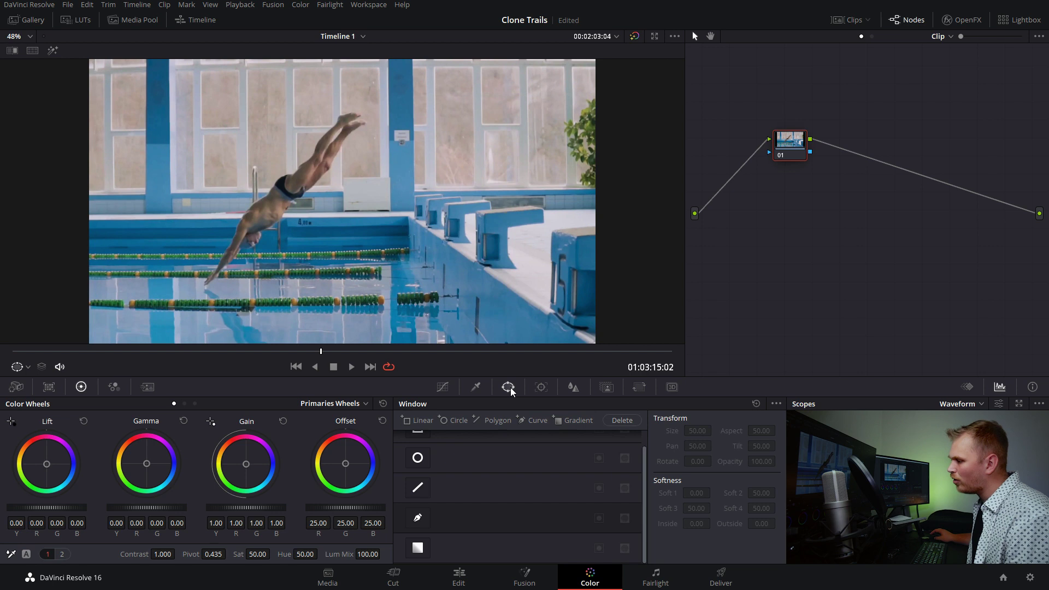
left_click(418, 519)
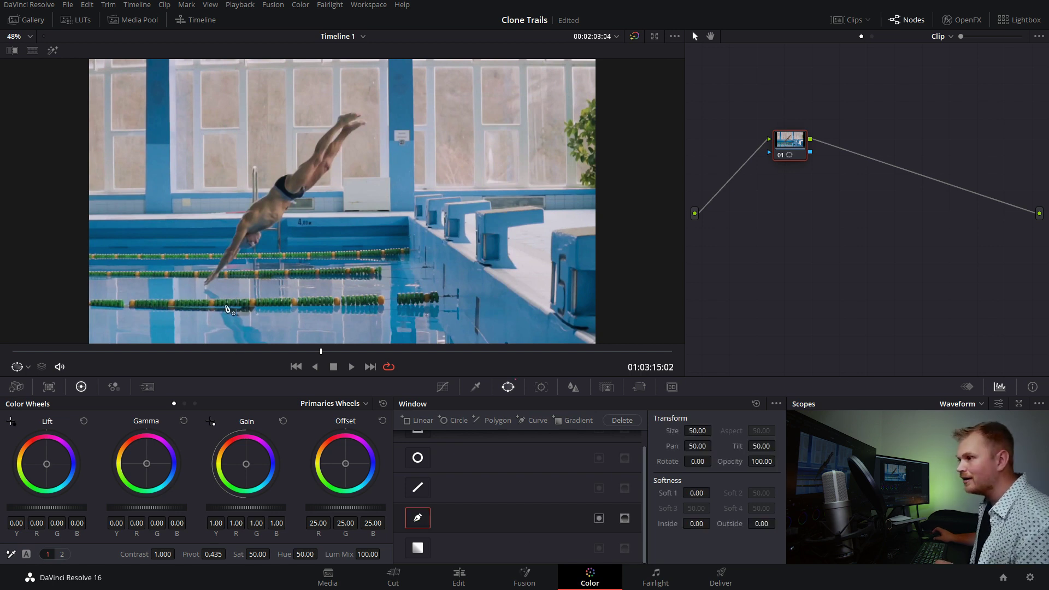
scroll(229, 309, "up", 3)
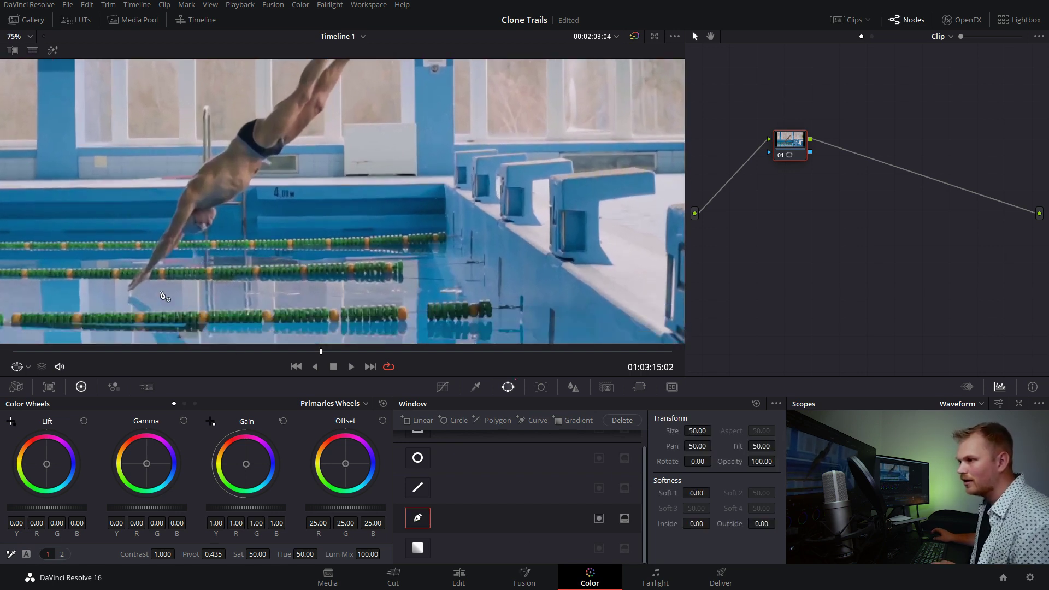
scroll(164, 296, "up", 3)
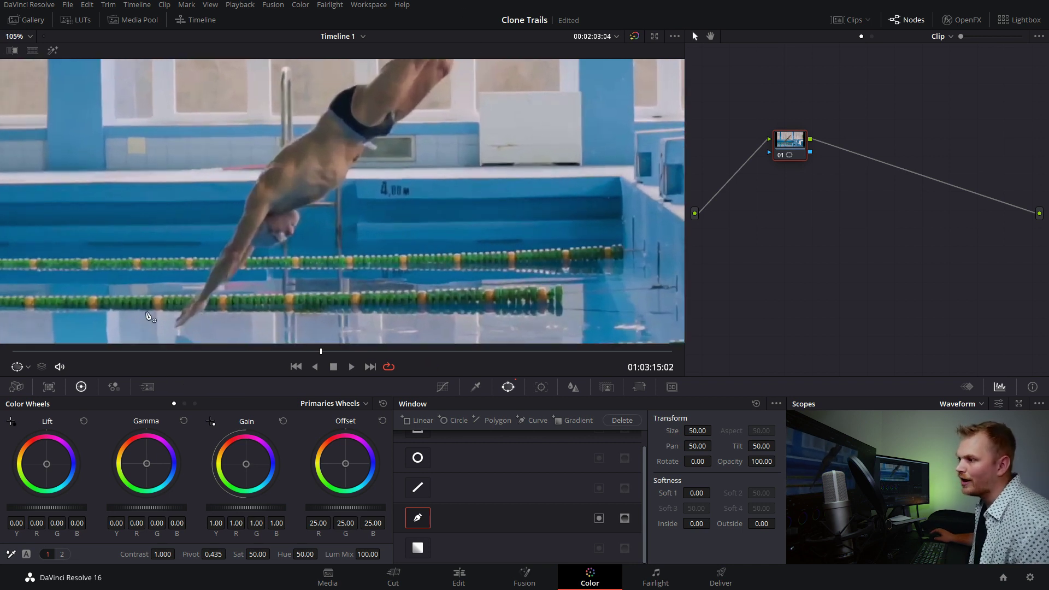
left_click(175, 328)
left_click(188, 326)
left_click(194, 315)
left_click(208, 309)
left_click(219, 285)
left_click(235, 272)
left_click(249, 261)
left_click(257, 245)
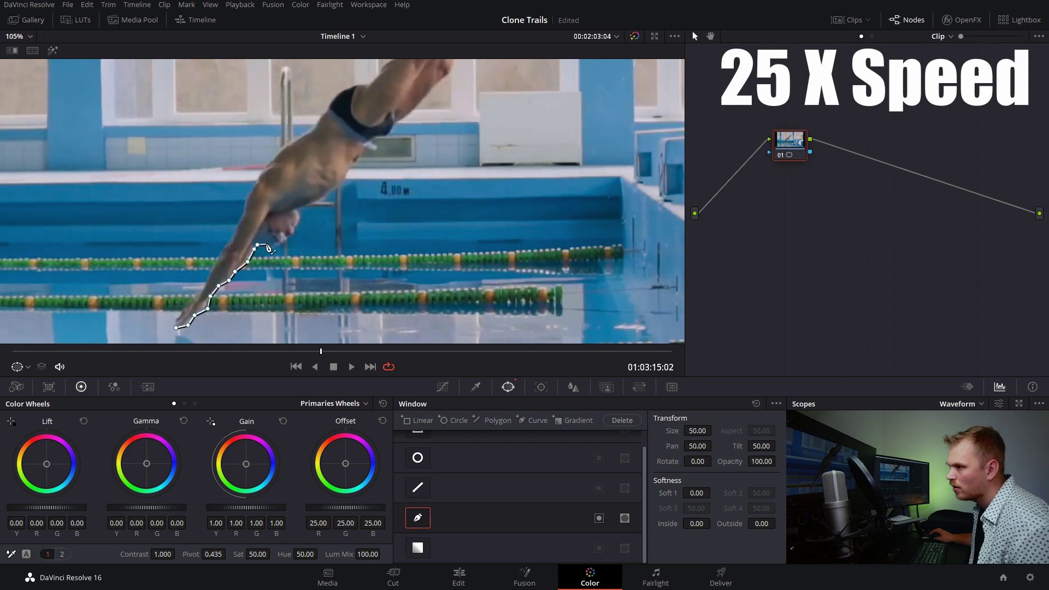
- Continue the curve outline up around the diver's hands and close the shape around his body
left_click(477, 194)
left_click(485, 182)
left_click(501, 165)
left_click(522, 154)
left_click(530, 151)
left_click(516, 135)
left_click(511, 130)
left_click(495, 127)
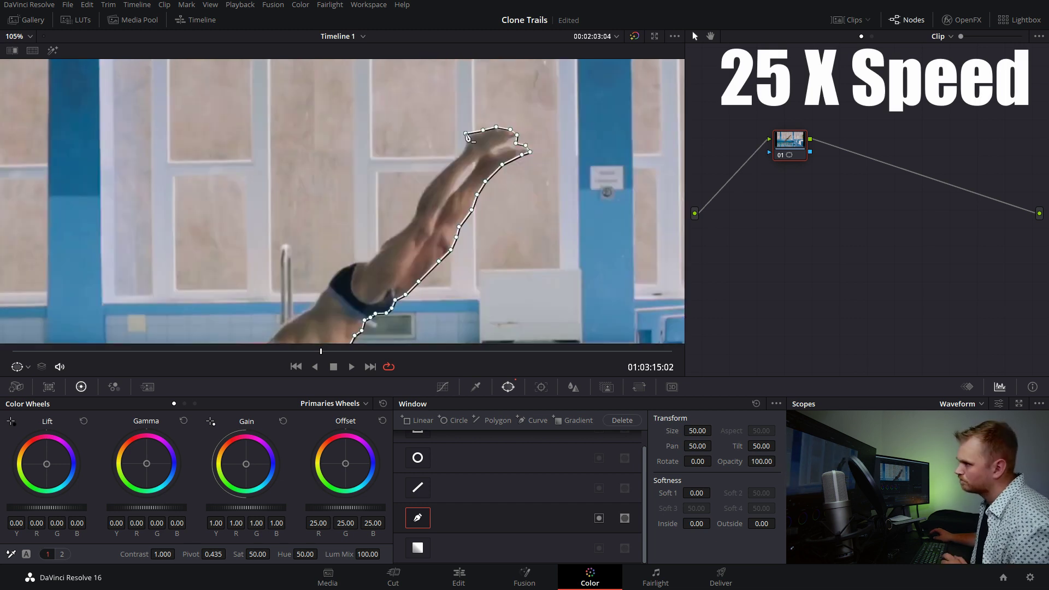
left_click(359, 268)
scroll(342, 201, "down", 4)
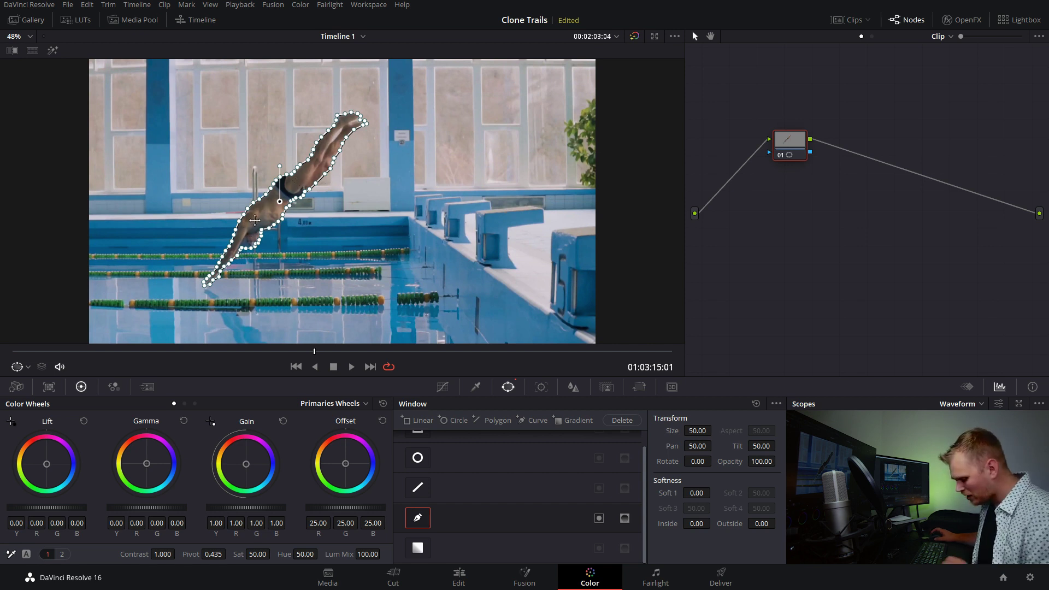
scroll(255, 220, "up", 6)
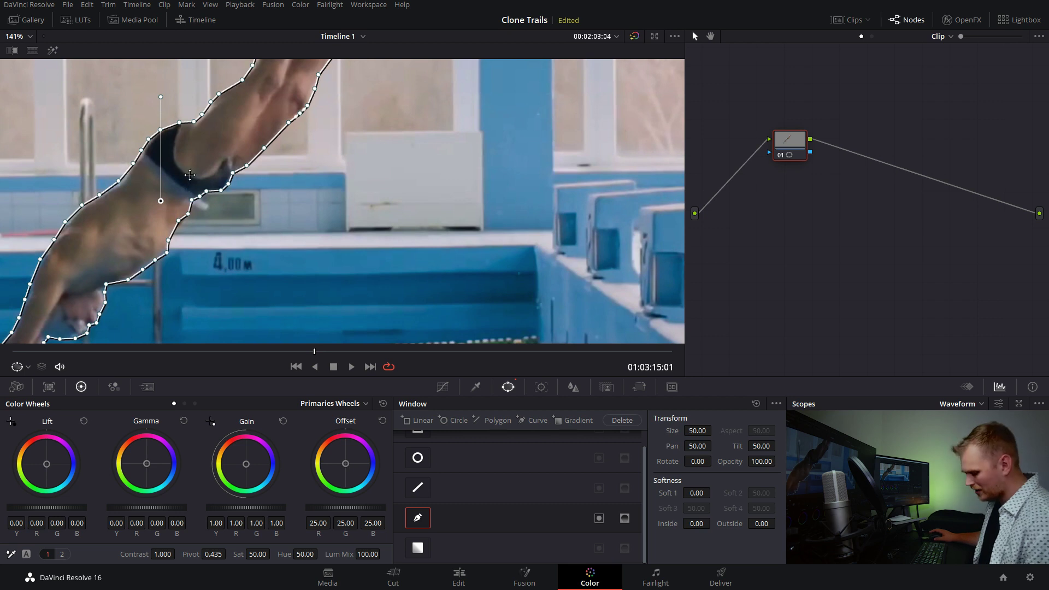
scroll(152, 175, "down", 6)
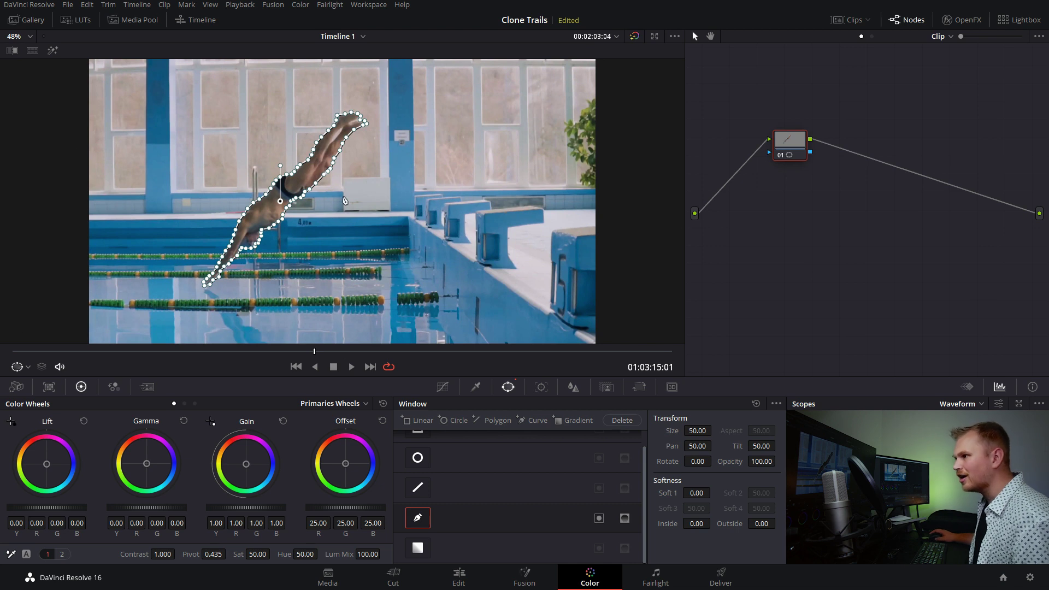
- Add an Alpha Output fed by the node's mask, then scrub to check the frozen diver overlay
right_click(801, 263)
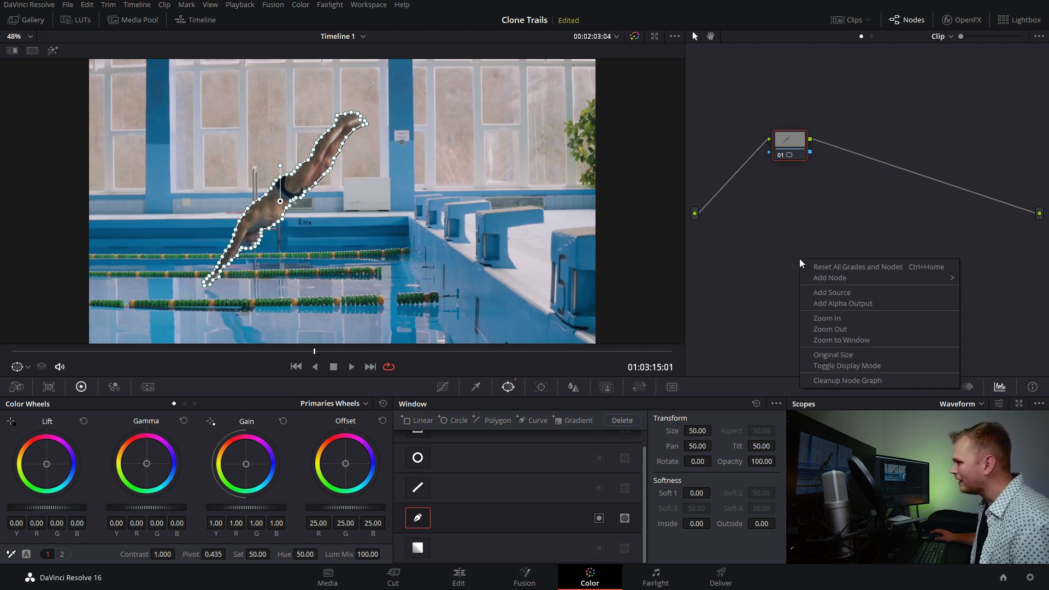
left_click(834, 304)
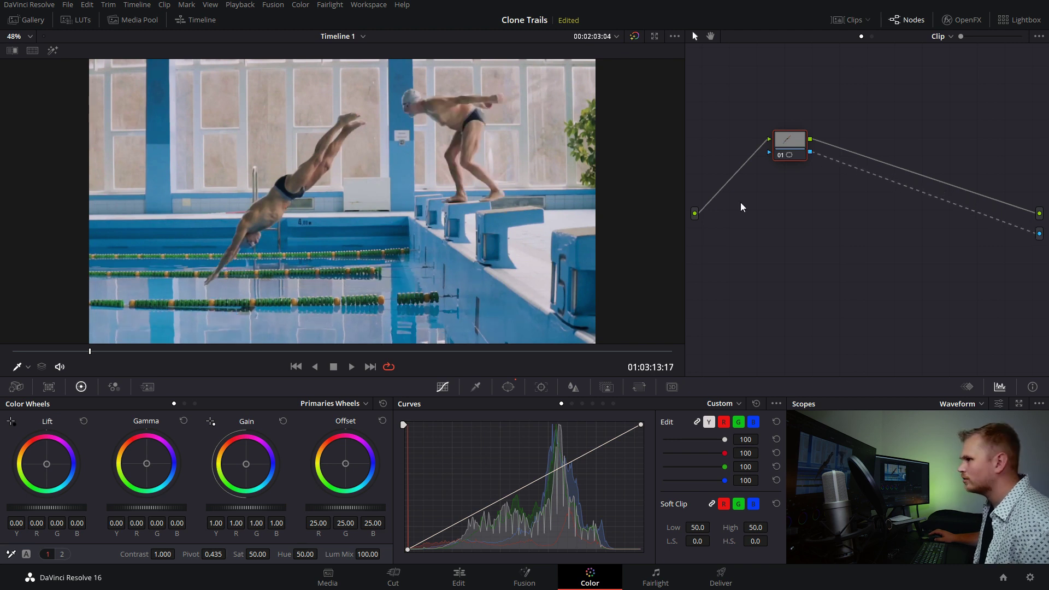
left_click_drag(89, 352, 640, 417)
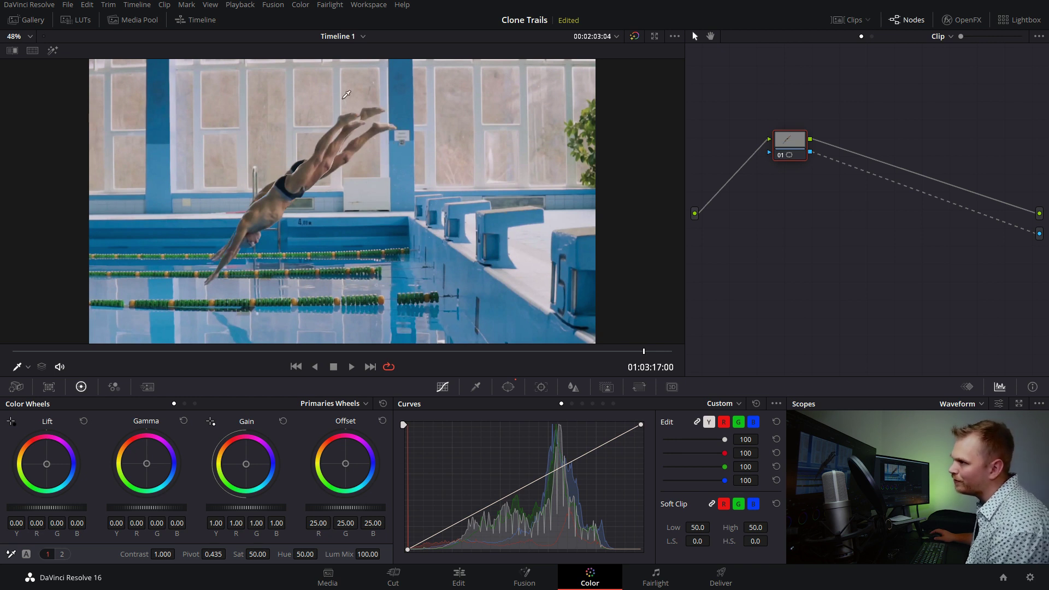
- Zoom the viewer onto the hands and drag three mask points into the gap and along the wrist
left_click(508, 387)
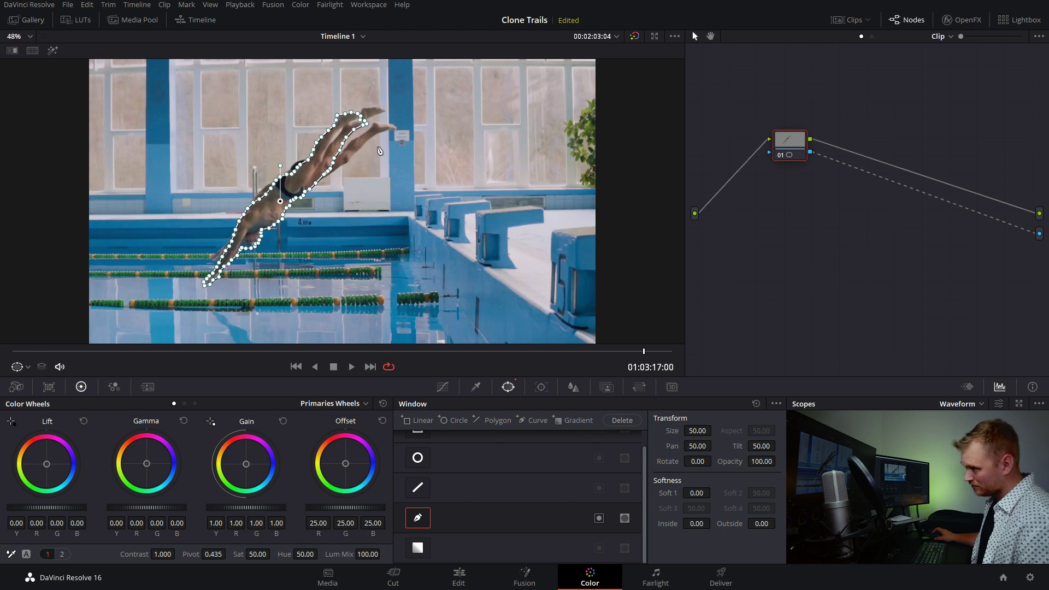
scroll(380, 150, "up", 4)
scroll(363, 137, "up", 5)
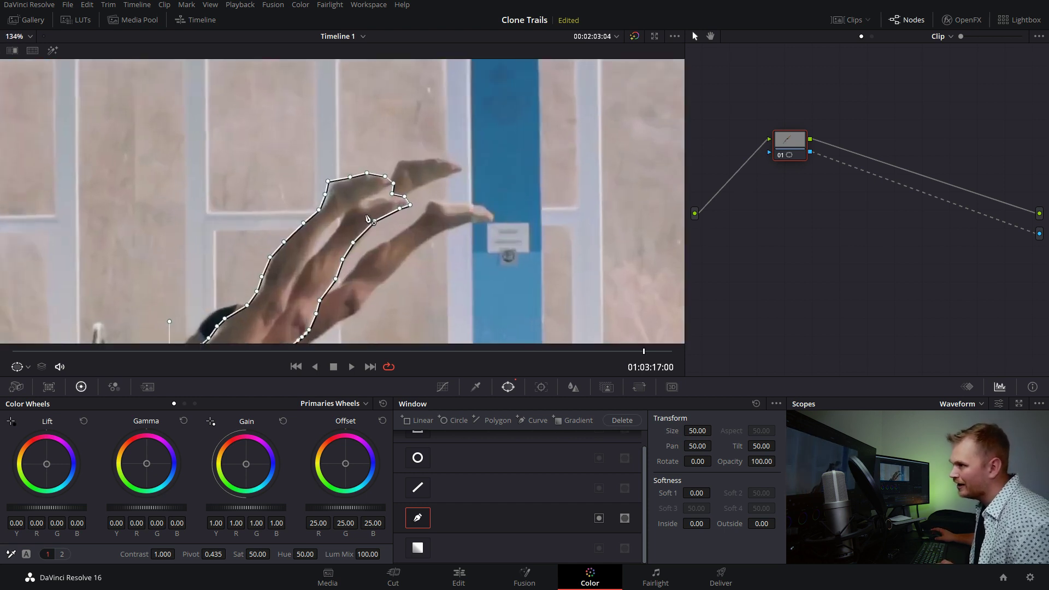
scroll(420, 199, "up", 1)
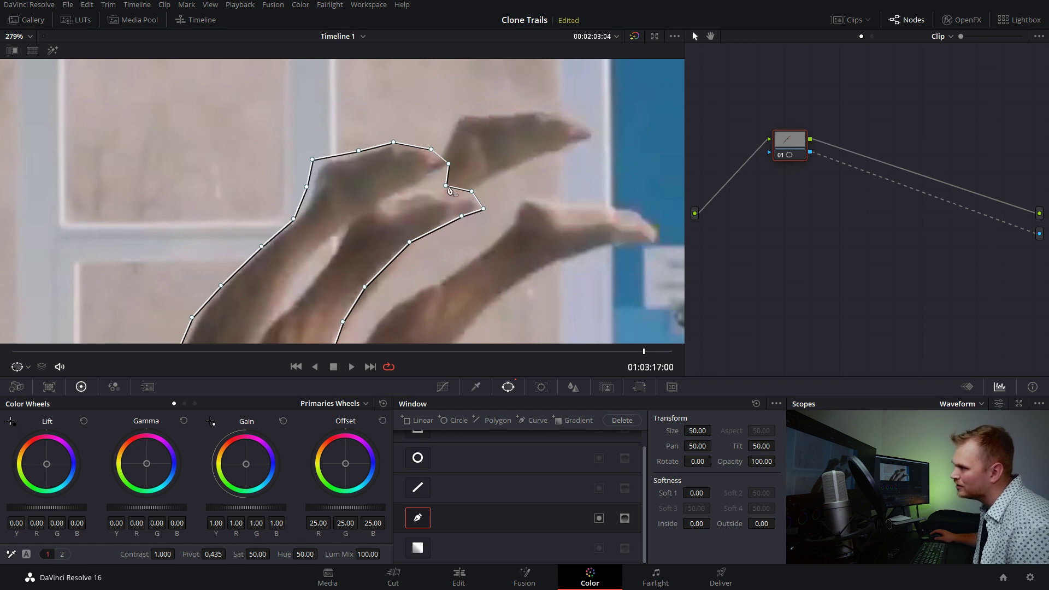
left_click_drag(446, 186, 386, 212)
left_click_drag(471, 191, 464, 203)
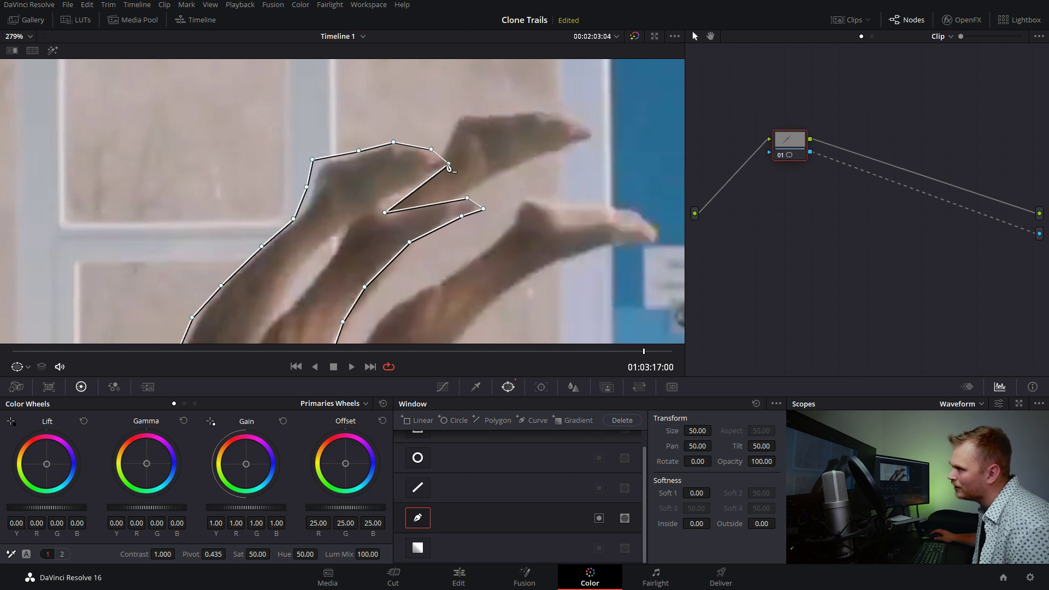
left_click_drag(396, 208, 385, 205)
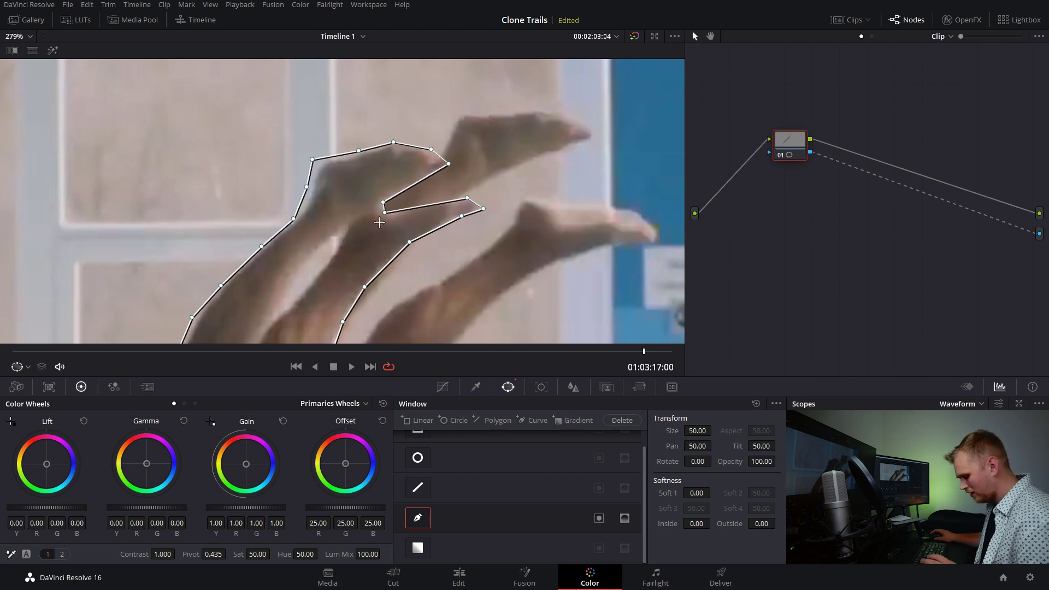
- Fit the frame in the viewer and feather the diver's mask edge to Soft 1 of 0.44
key("shift+z")
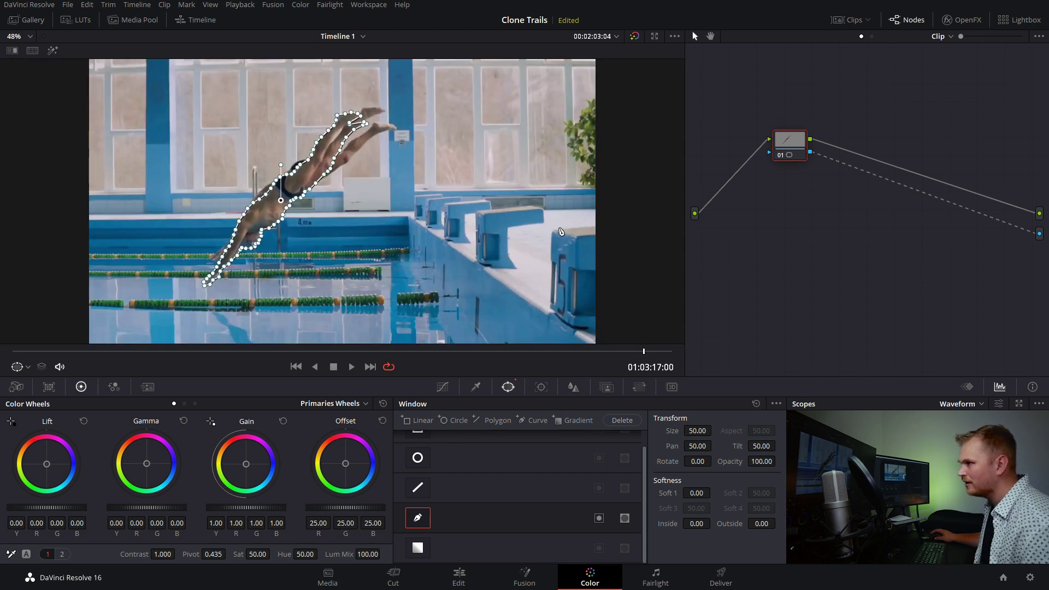
left_click(442, 388)
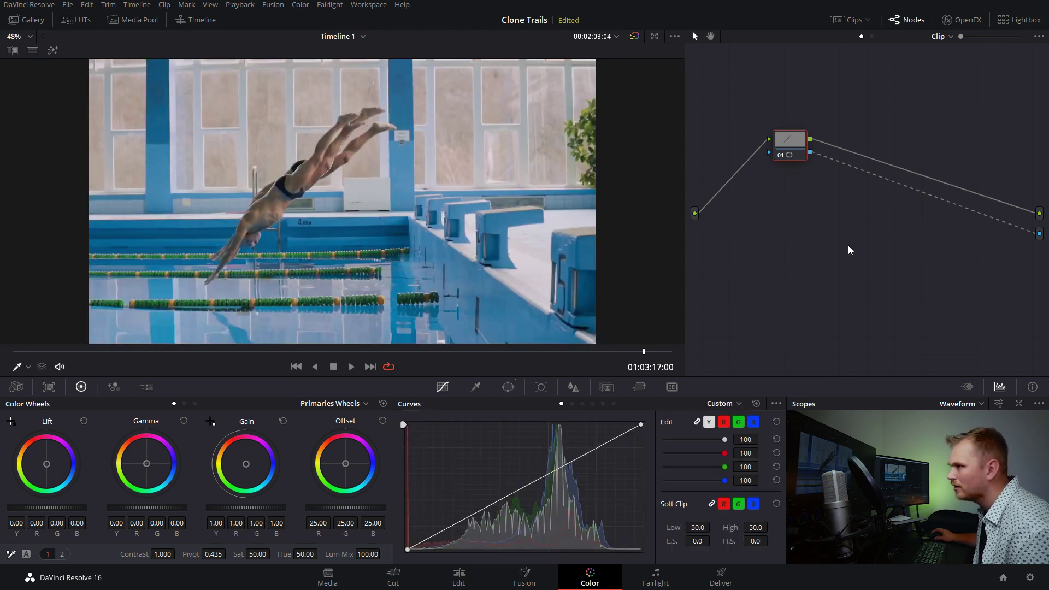
left_click(508, 387)
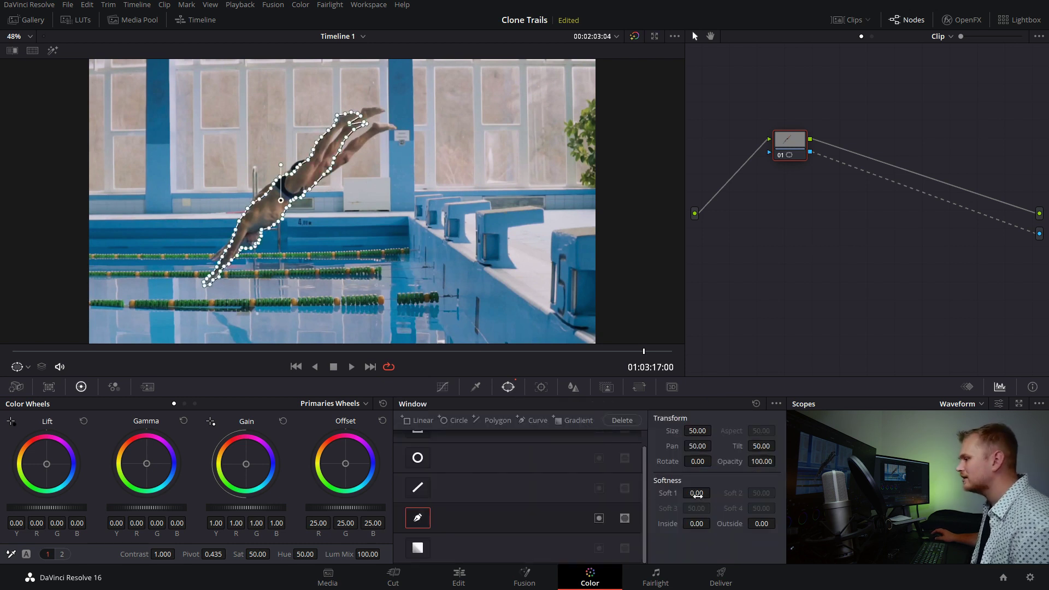
left_click(696, 494)
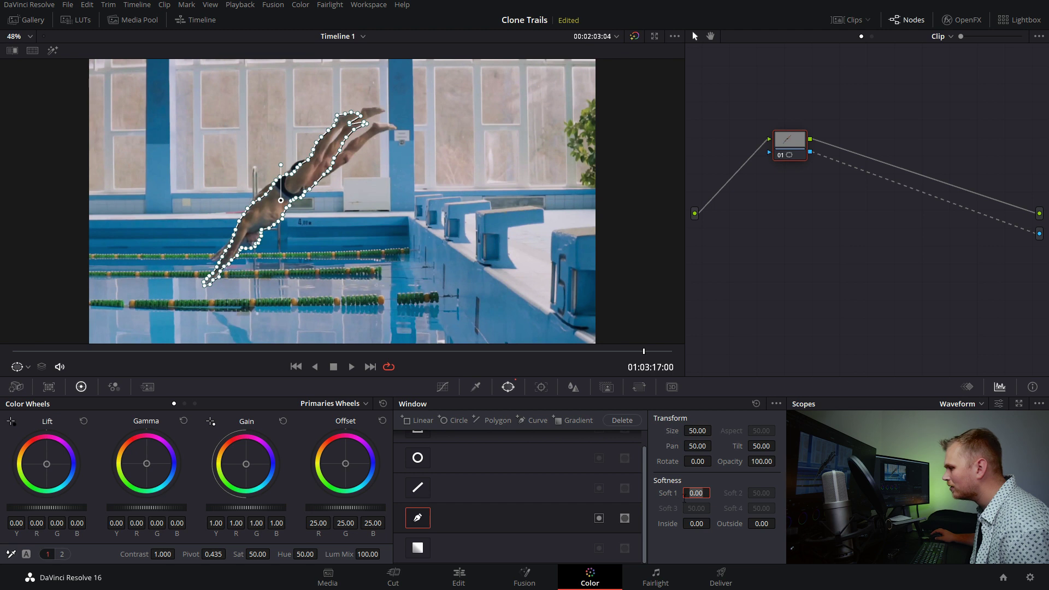
left_click_drag(685, 497, 714, 493)
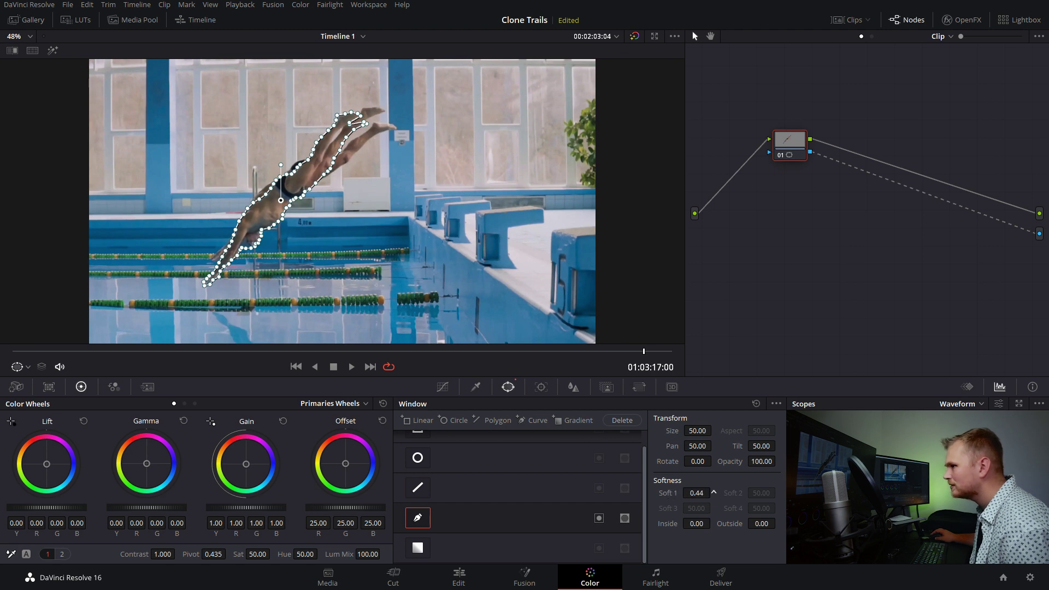
- Raise the mask's Transform Size from 50.00 to 50.38 and hide the outline
left_click(690, 431)
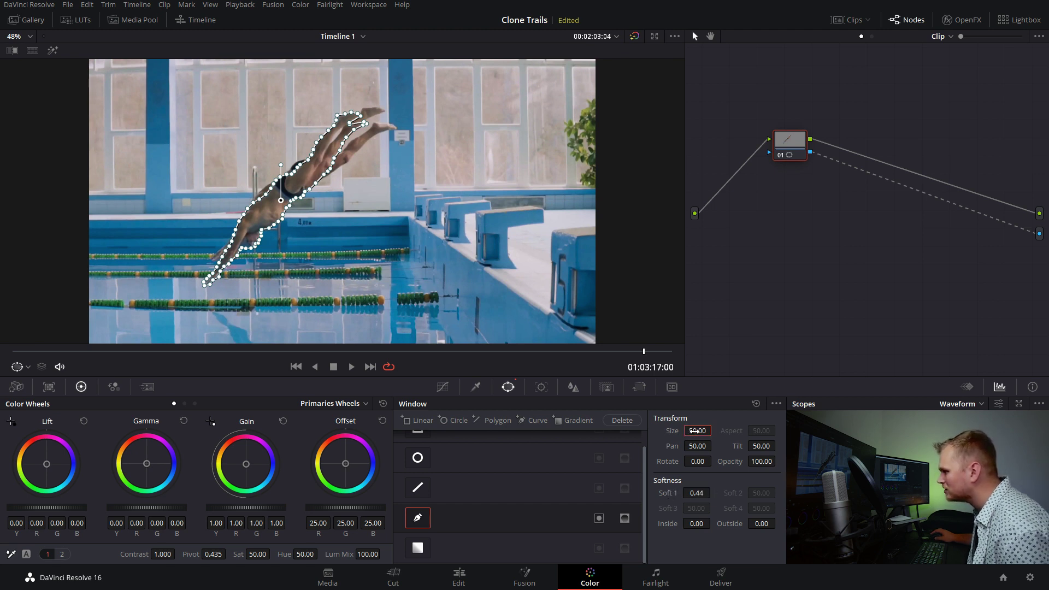
left_click(676, 434)
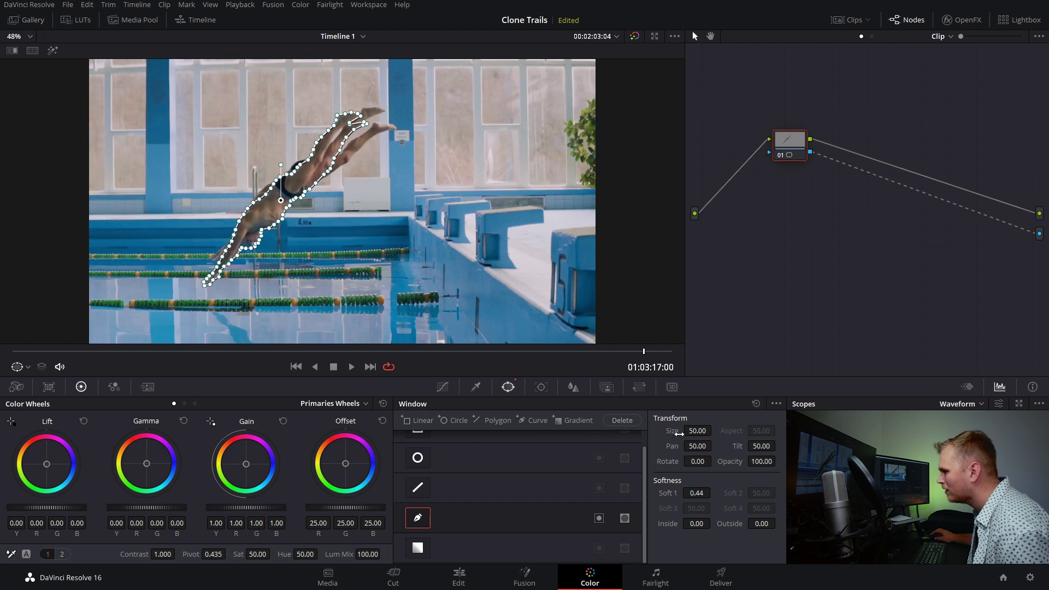
left_click_drag(689, 431, 705, 430)
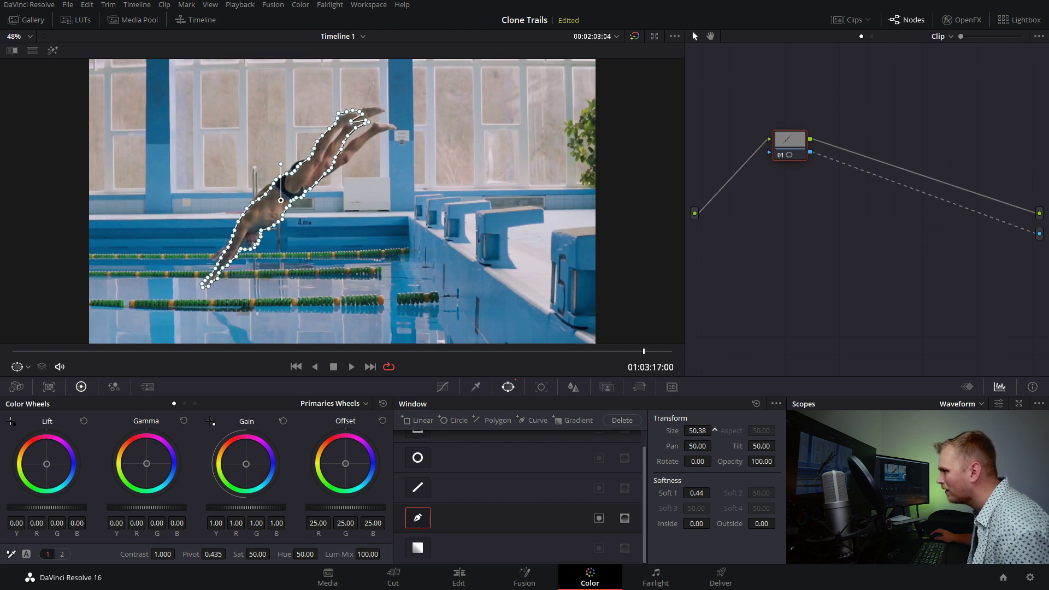
left_click(442, 388)
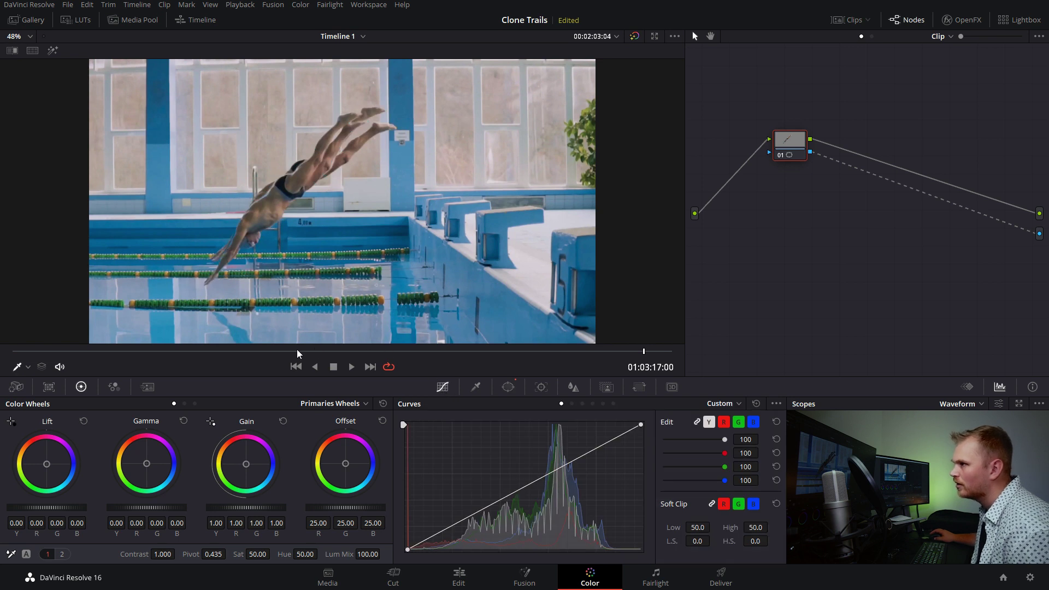
- Play back the dive with J, L and K, then step frames to the frozen moment
key("j")
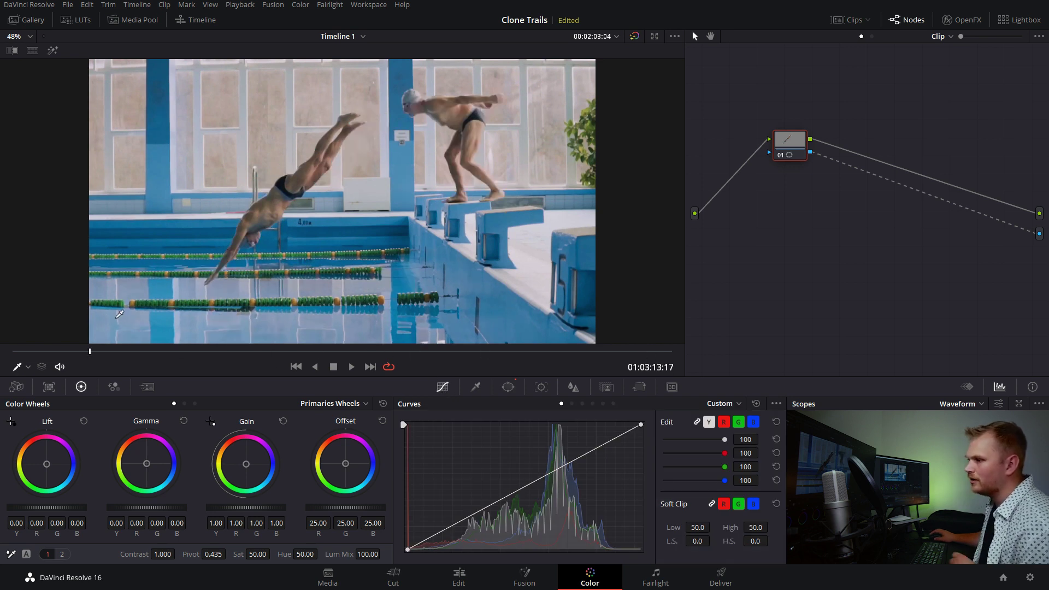
key("l")
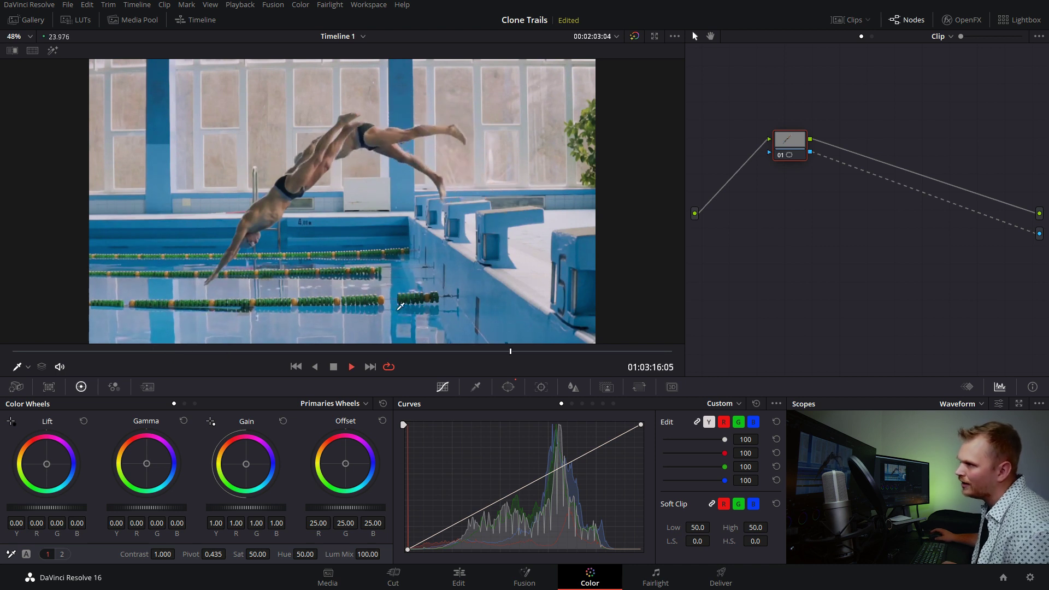
key("k")
key("Right")
key("Right")
key("Right")
key("Right")
key("Right")
key("Right")
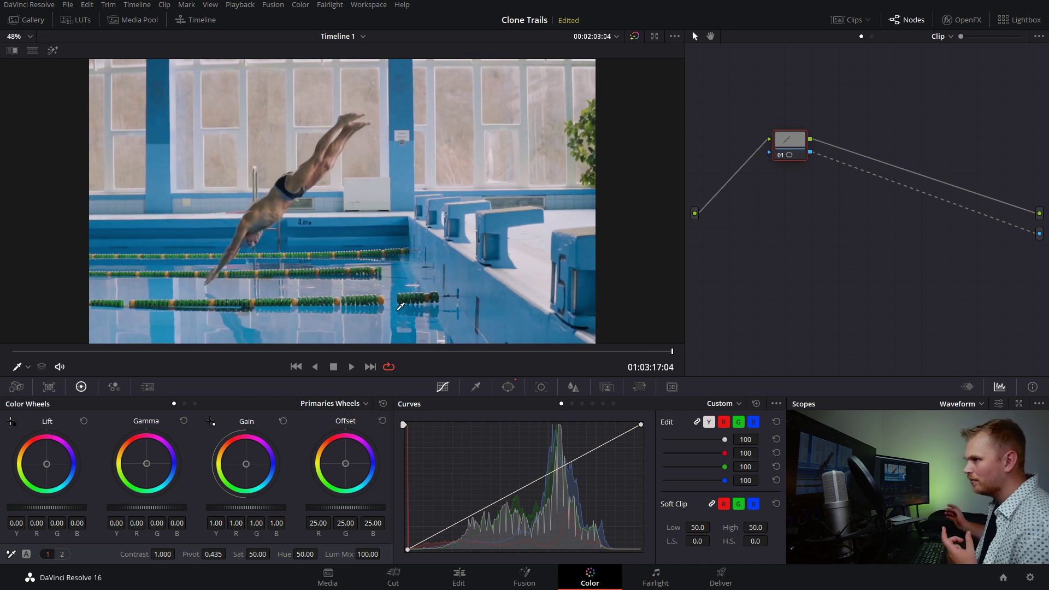
left_click(459, 578)
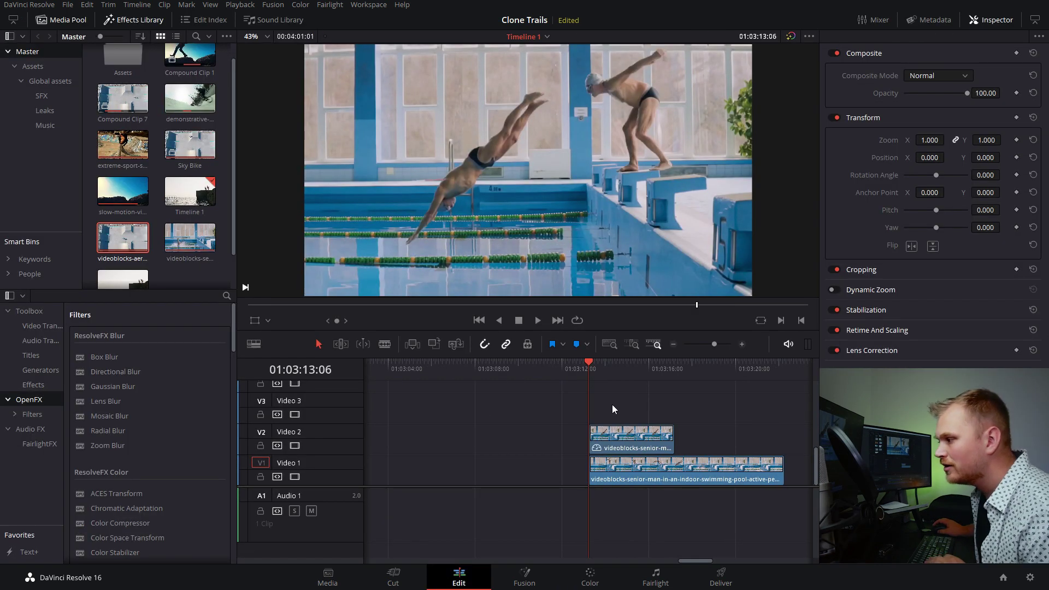
- Play the timeline, park the playhead at 01:03:16:18 and select the keyed diver clip
key("space")
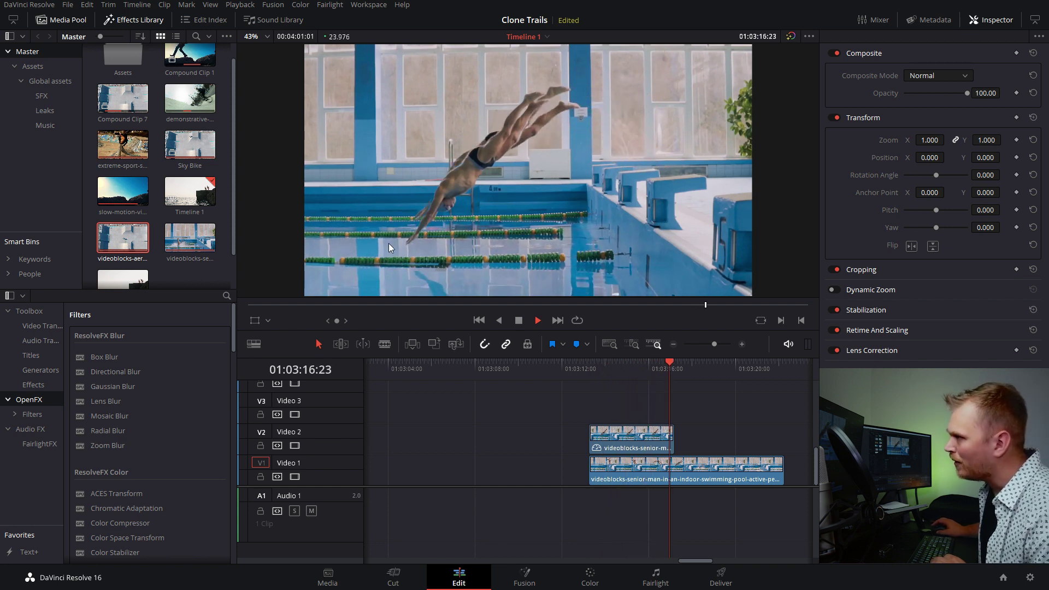
key("space")
left_click(664, 366)
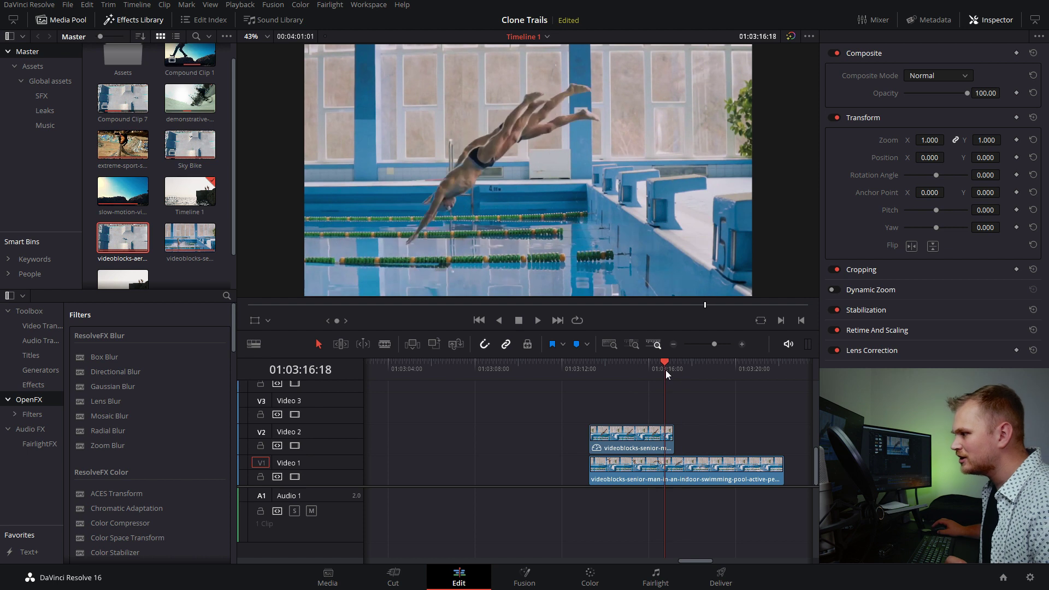
double_click(627, 445)
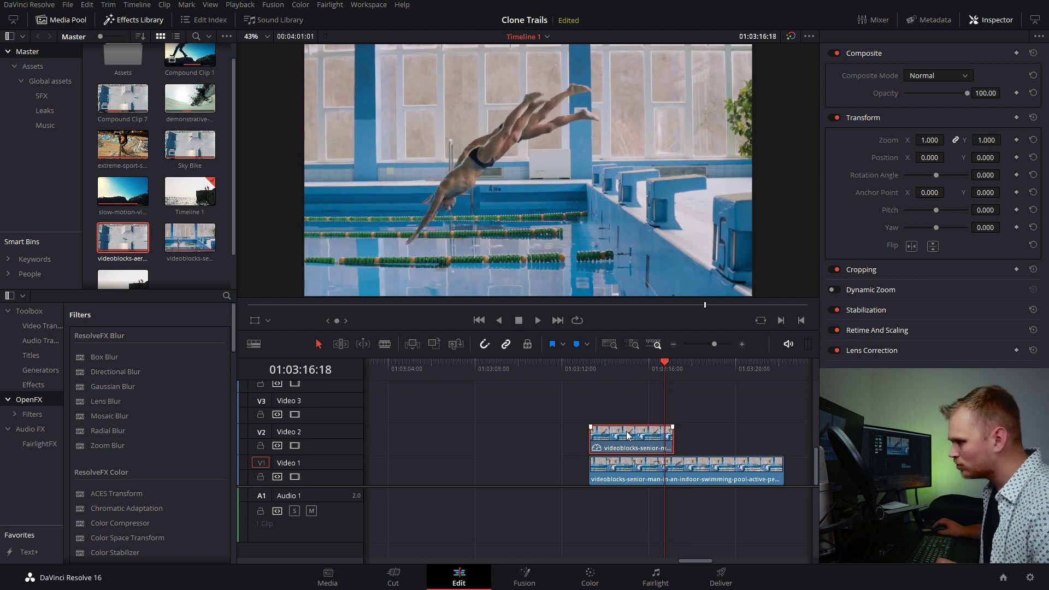
- Move the keyed diver to Video 3 and place a five-frame-later pool copy on Video 2
left_click_drag(621, 445, 612, 408)
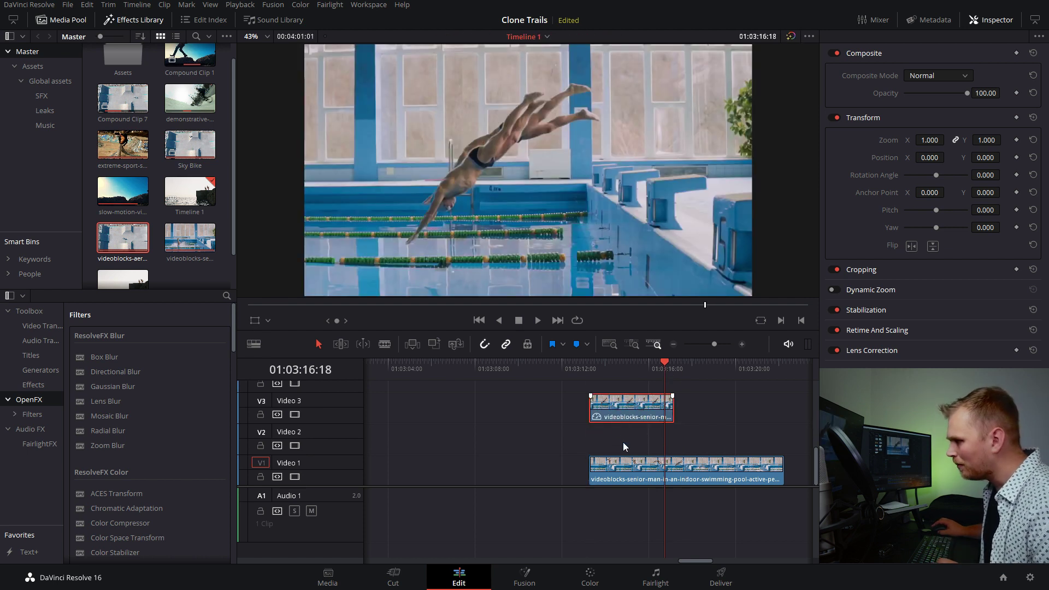
left_click_drag(634, 473, 635, 447)
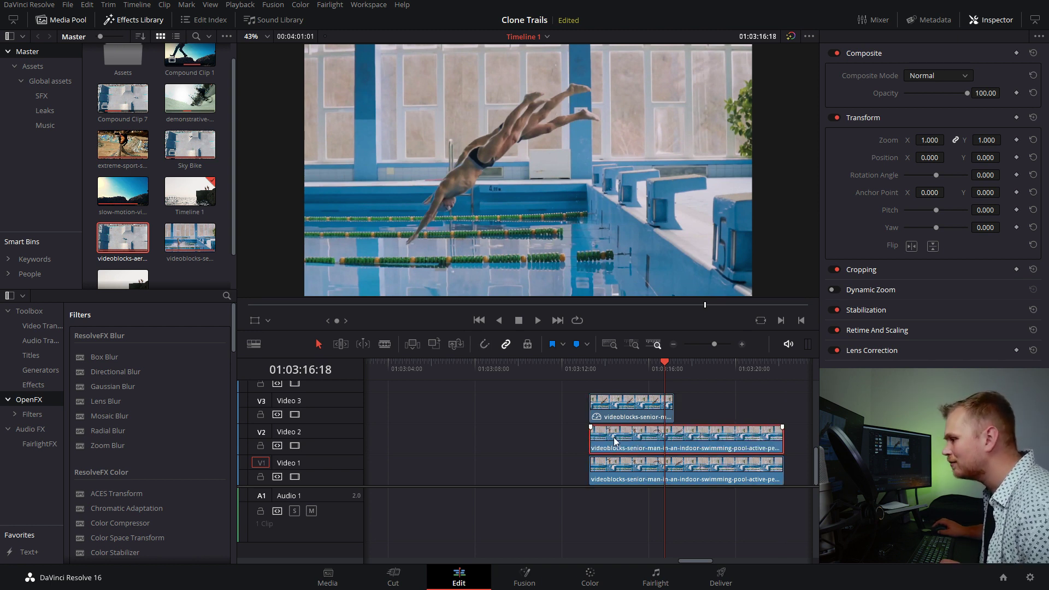
left_click_drag(614, 437, 617, 435)
key("ctrl+equal")
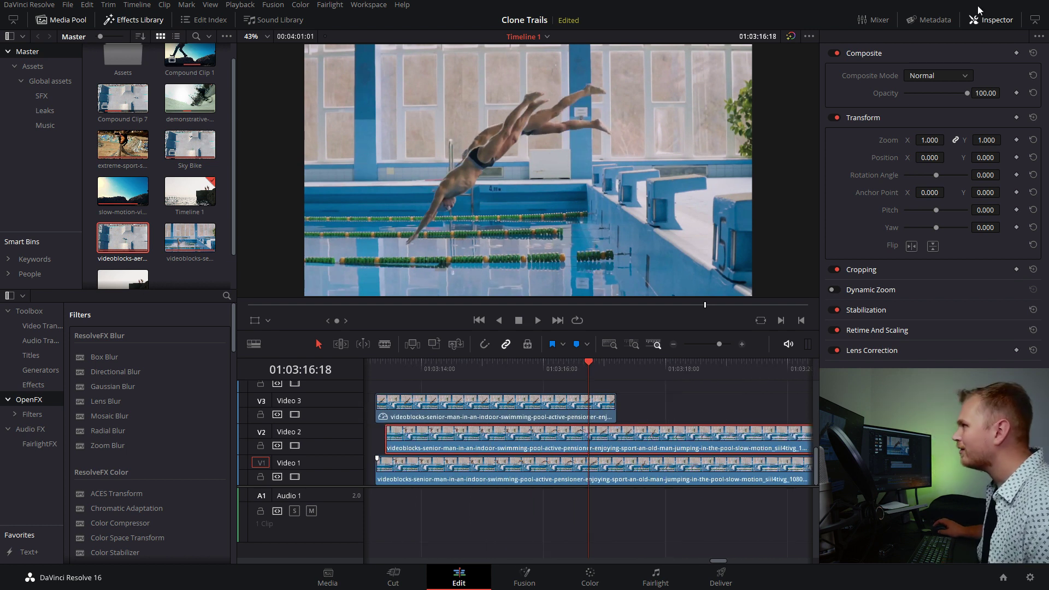
- Try a different Composite Mode blend on the Video 2 copy in the Inspector
left_click(964, 75)
scroll(939, 136, "down", 5)
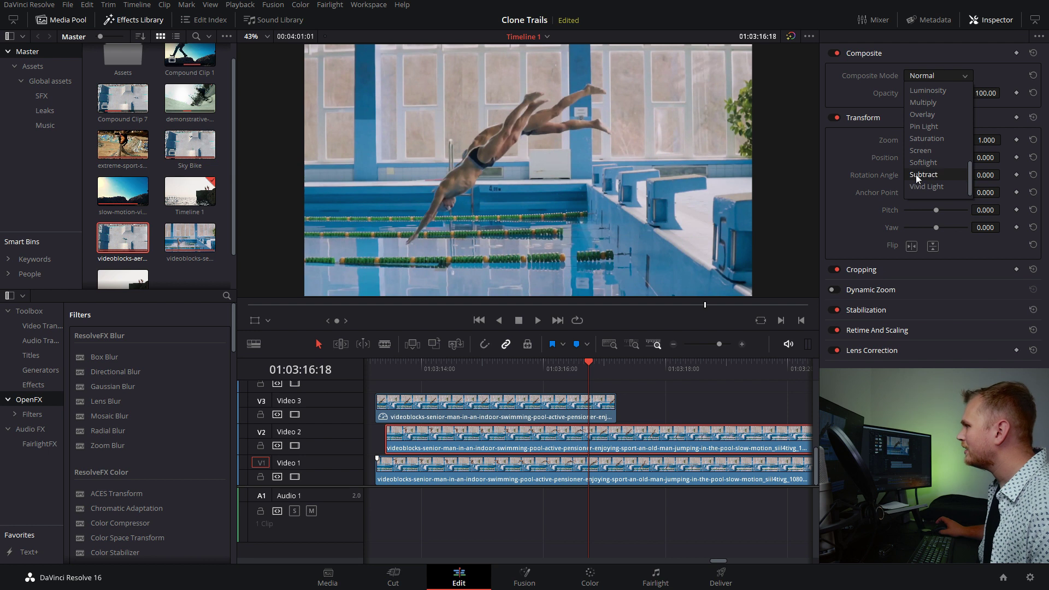
left_click(928, 90)
left_click(939, 93)
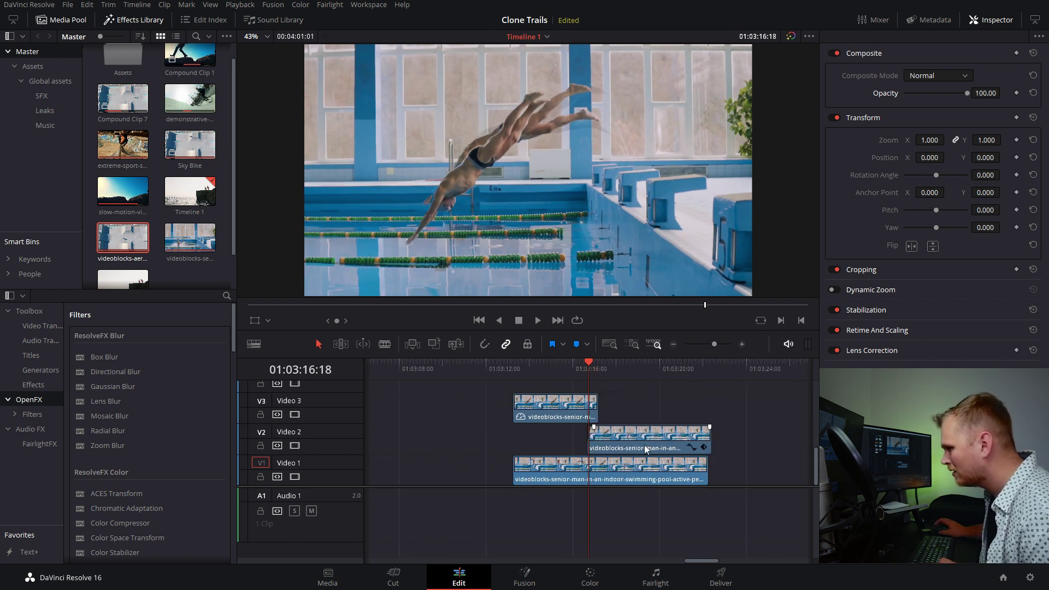
- Trim the Video 2 copy's end down to a few-frame sliver and play the dive
left_click_drag(706, 434, 604, 440)
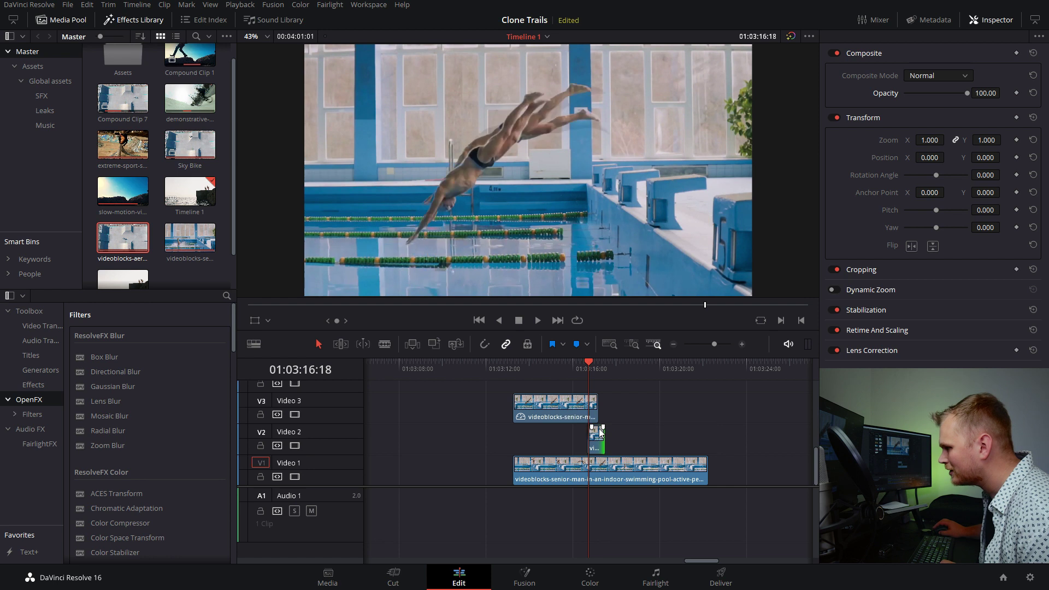
key("j")
key("l")
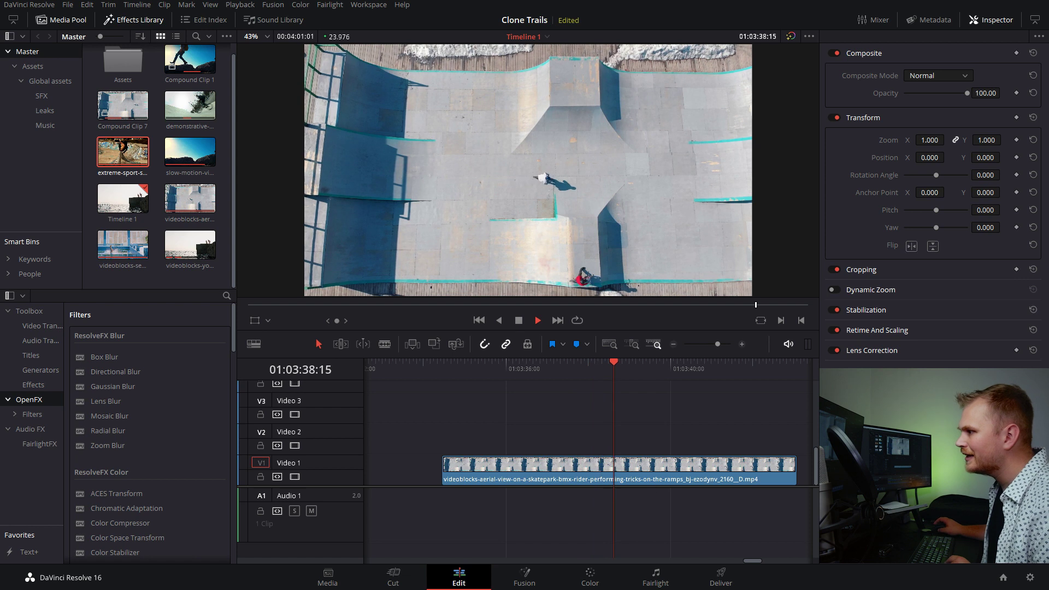
- Stop playback and open the aerial skatepark BMX clip on the Color page from its first frame
key("space")
left_click(453, 369)
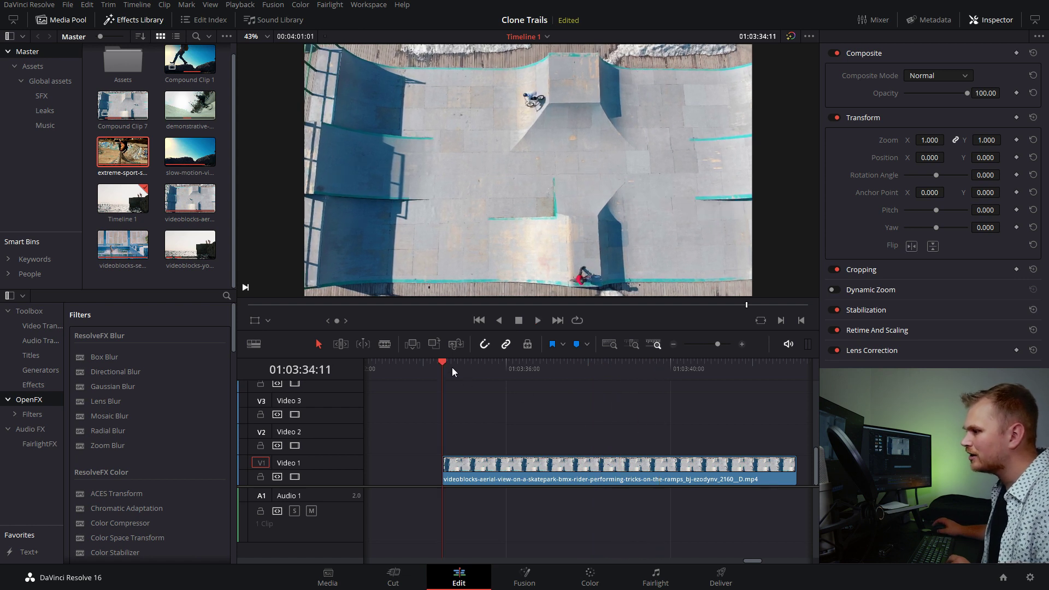
left_click(546, 479)
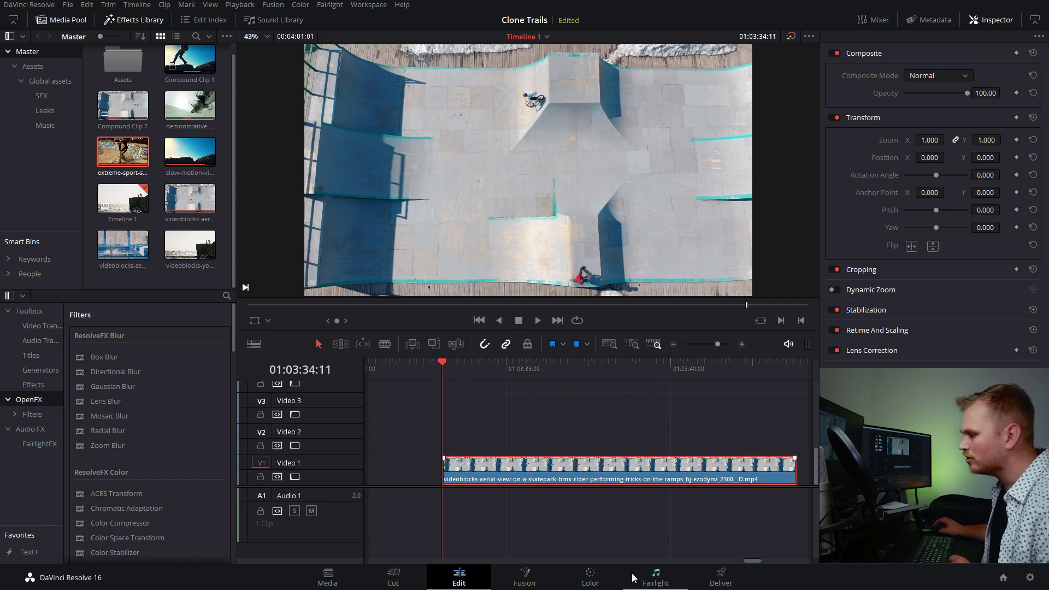
left_click(590, 576)
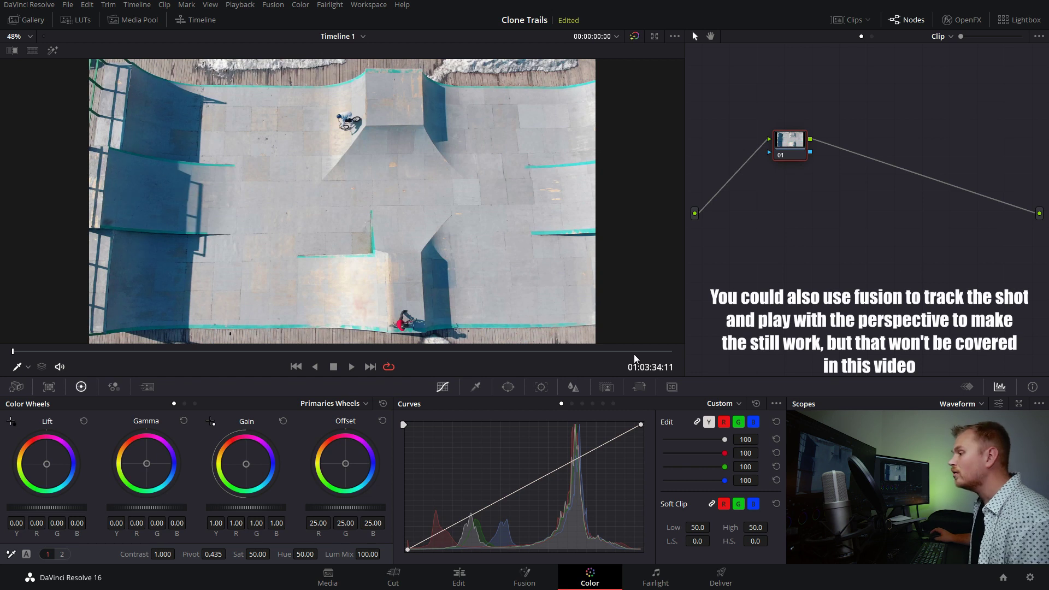
- Stabilize the BMX drone shot with Camera Lock and Perspective, play it back, then return to Edit
left_click(541, 387)
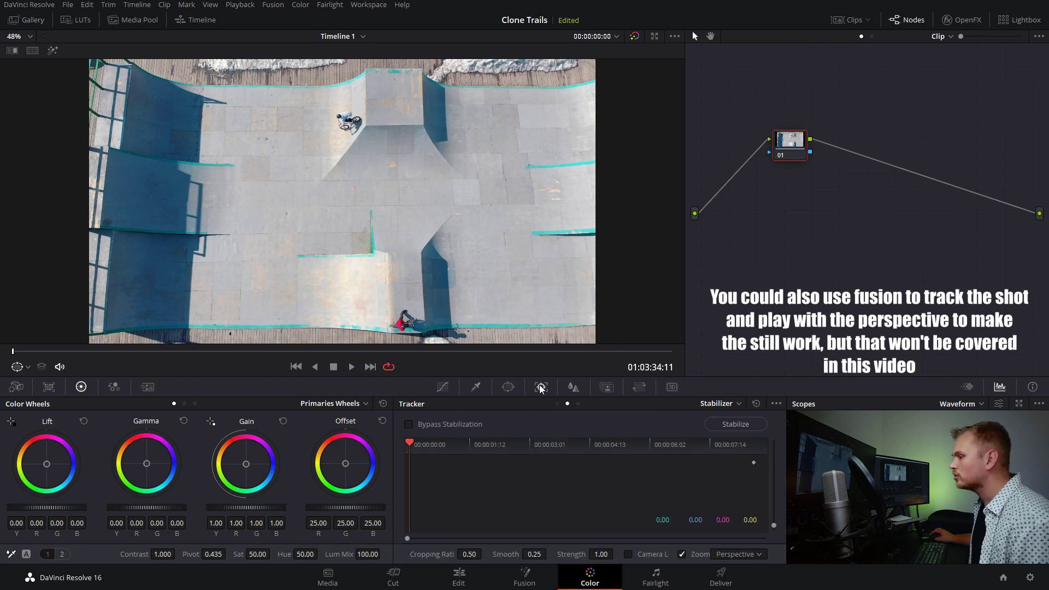
left_click(738, 404)
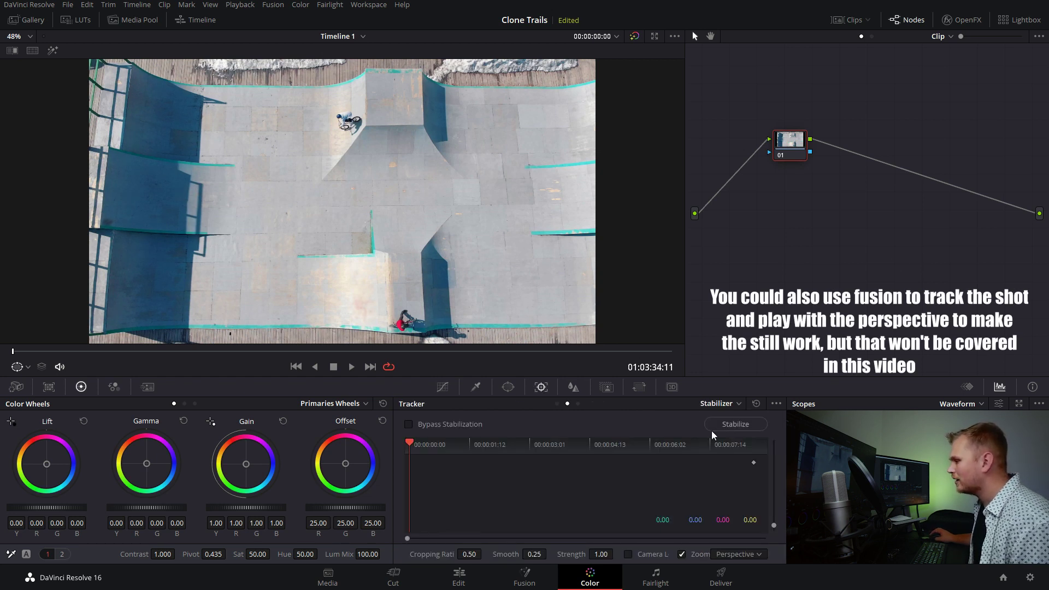
left_click(715, 435)
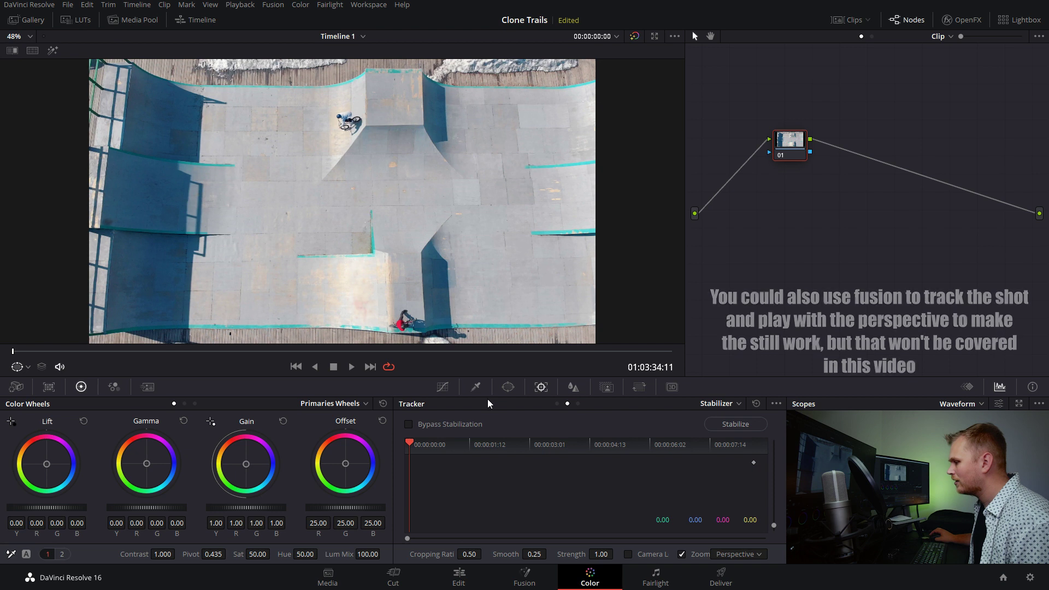
left_click(628, 554)
left_click(730, 426)
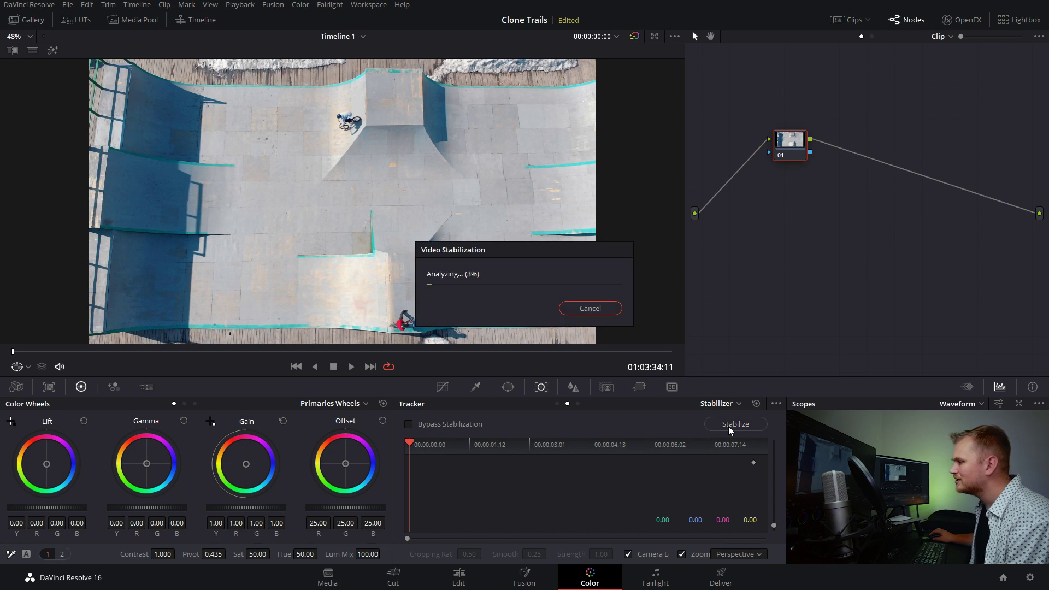
left_click(759, 554)
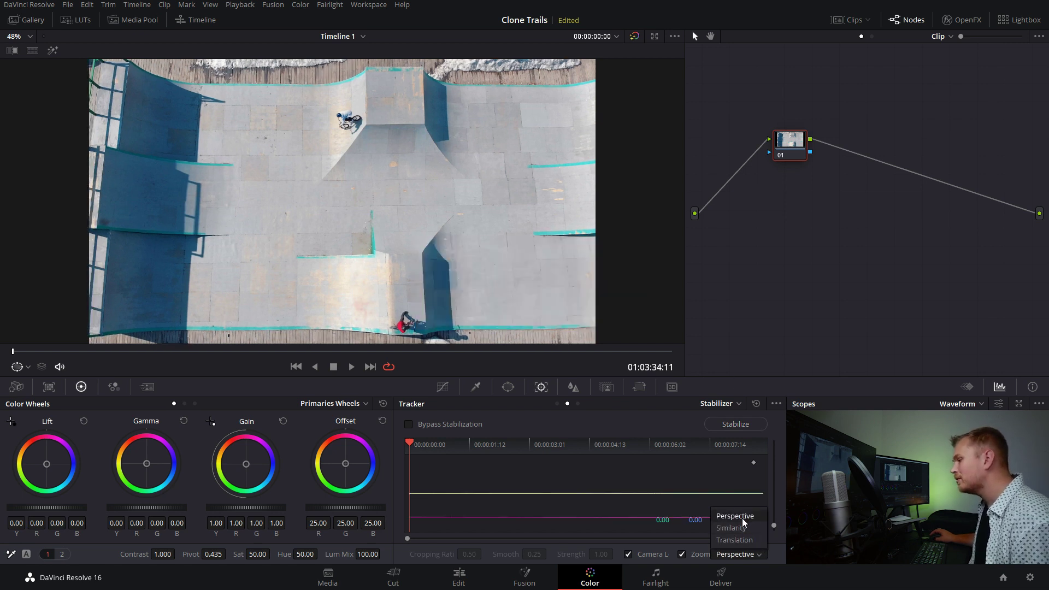
left_click(717, 354)
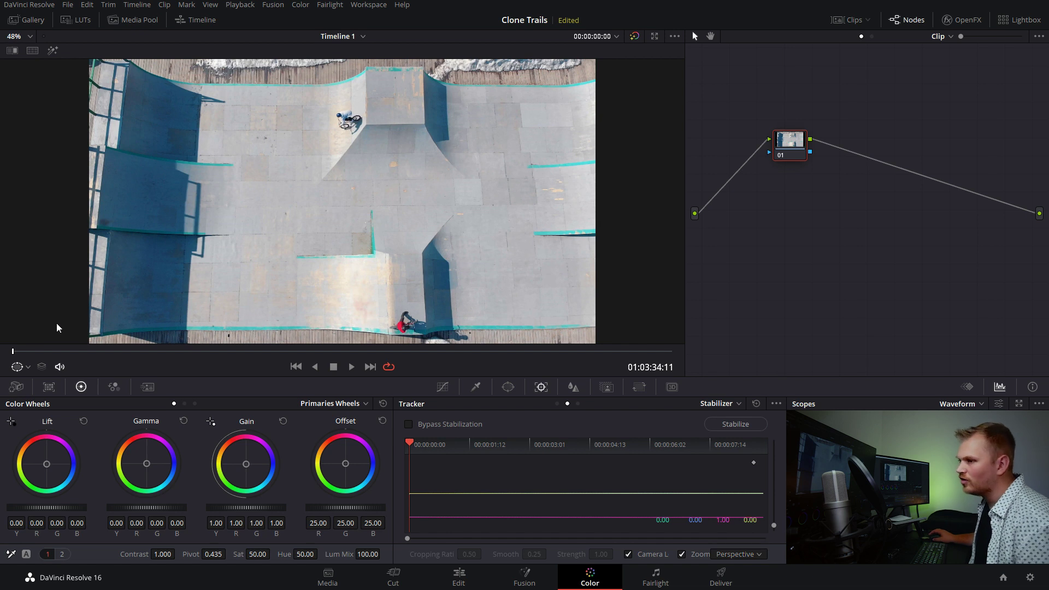
key("space")
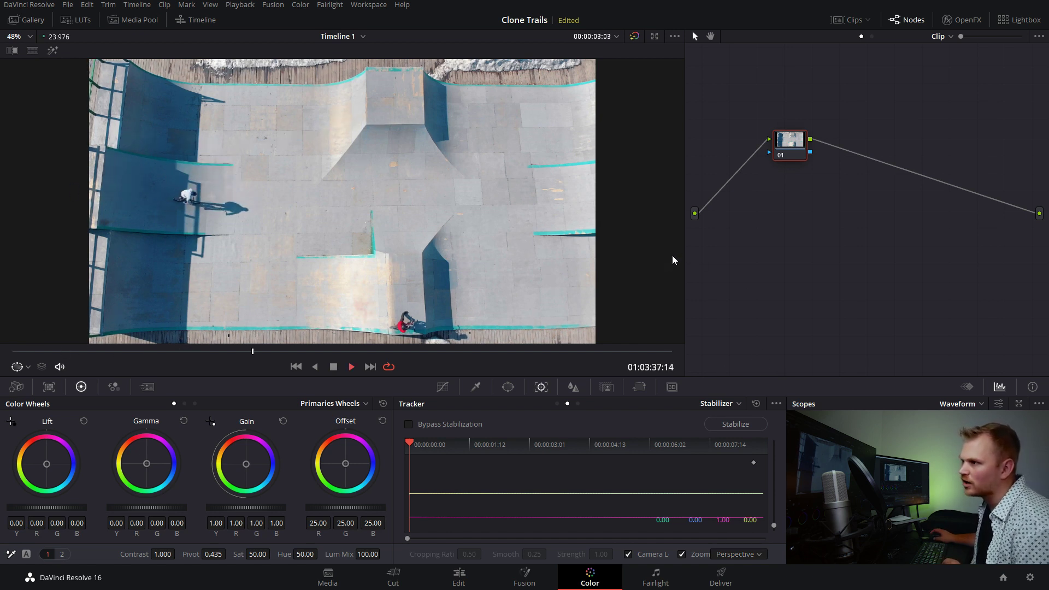
key("space")
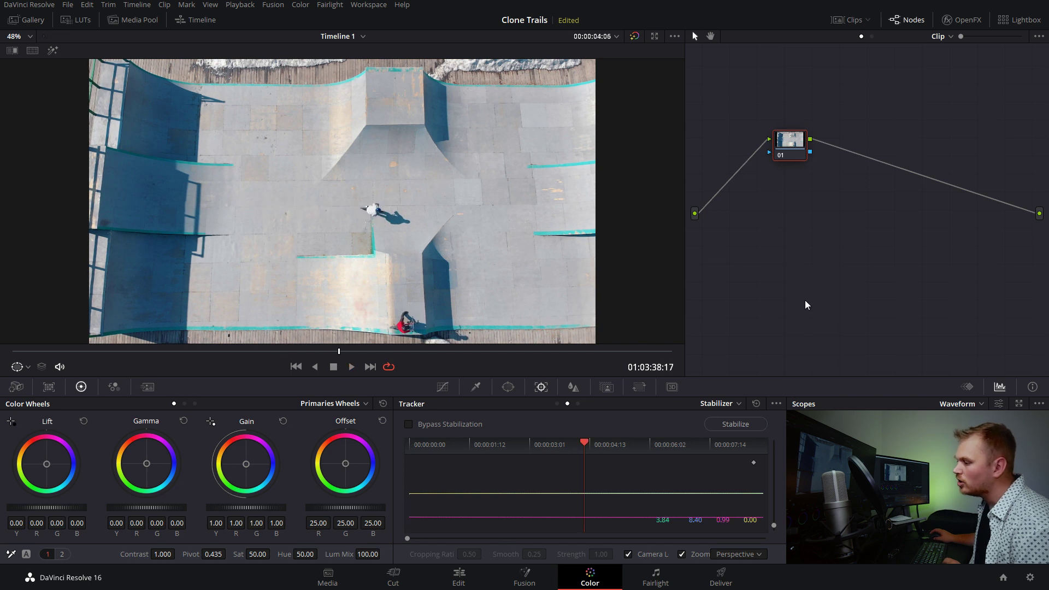
left_click(459, 578)
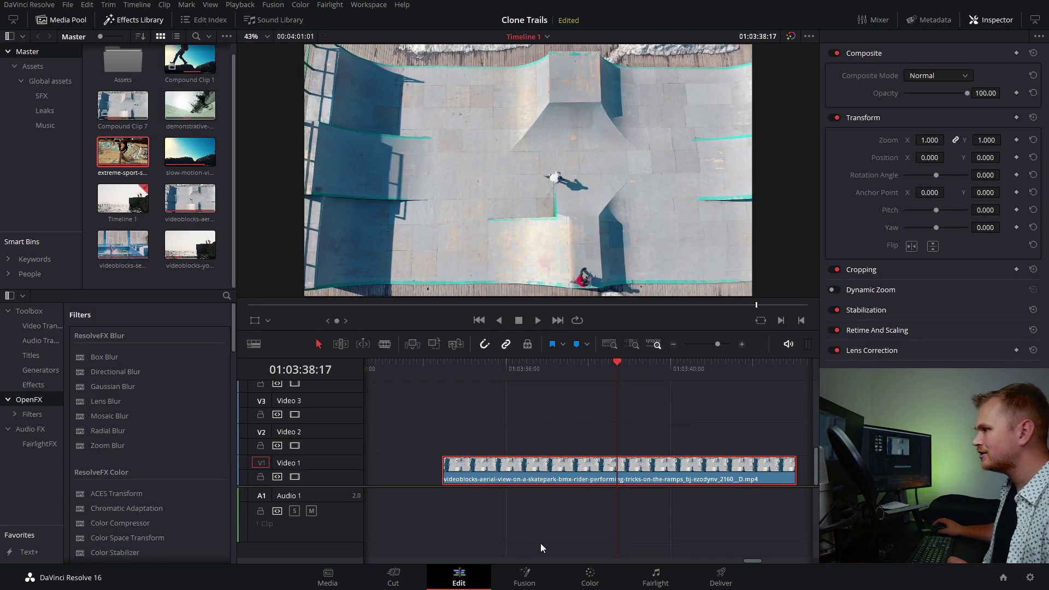
left_click(601, 364)
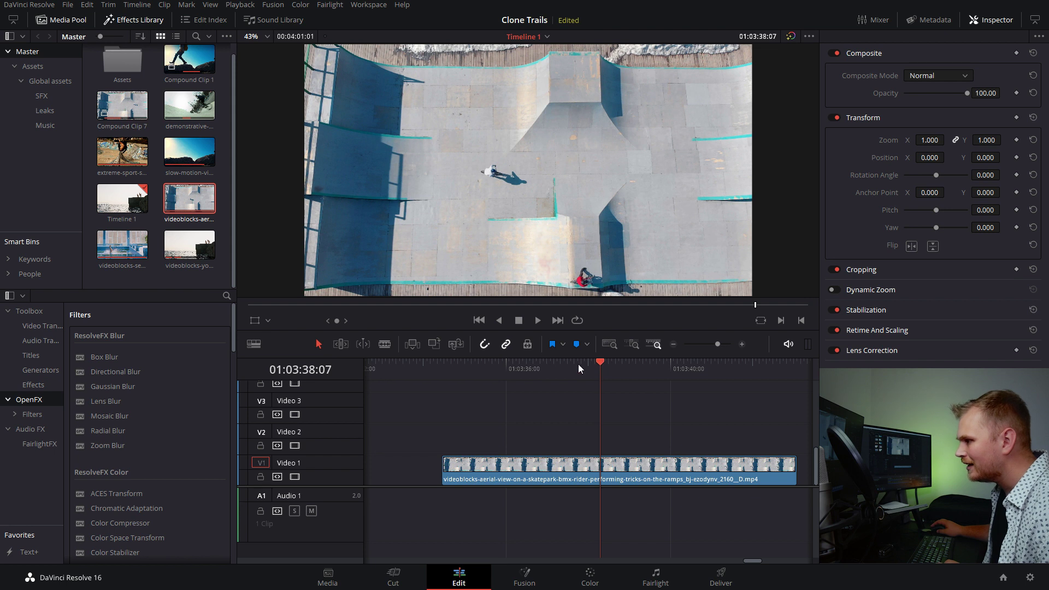
left_click(529, 366)
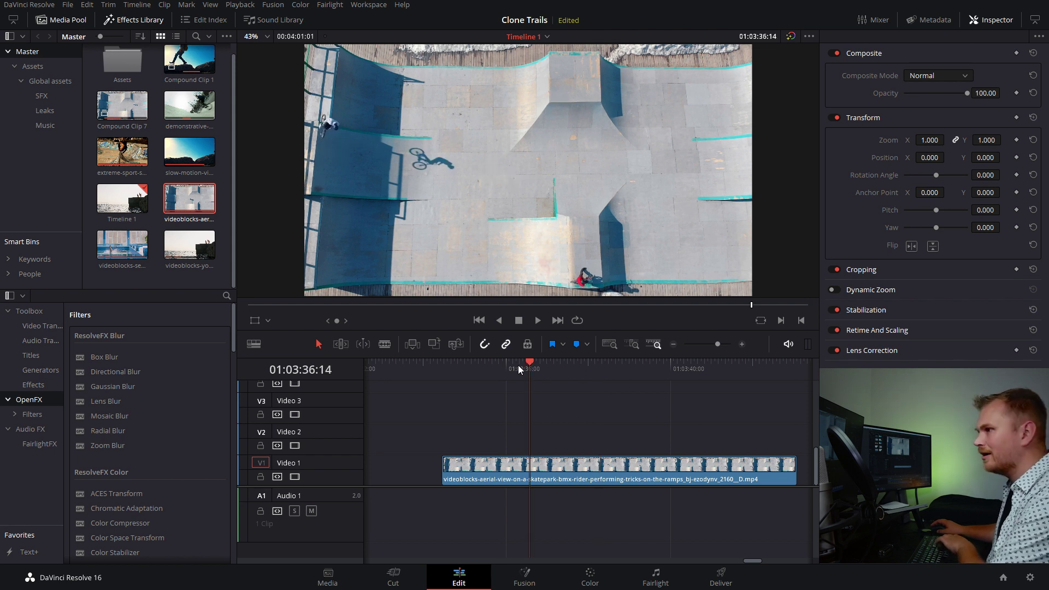
key("Left")
key("Right")
key("Right")
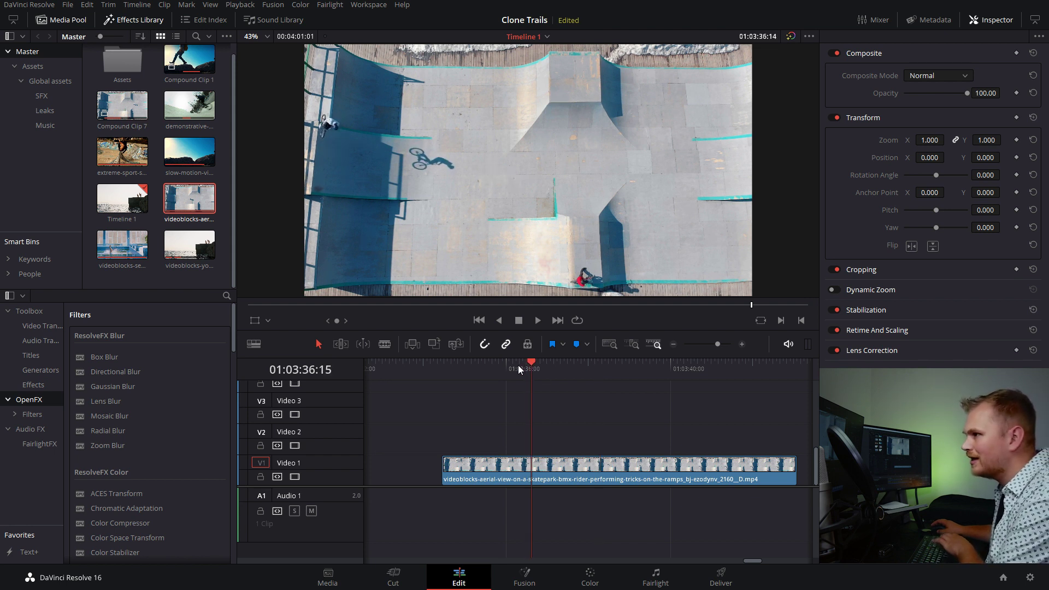
key("Left")
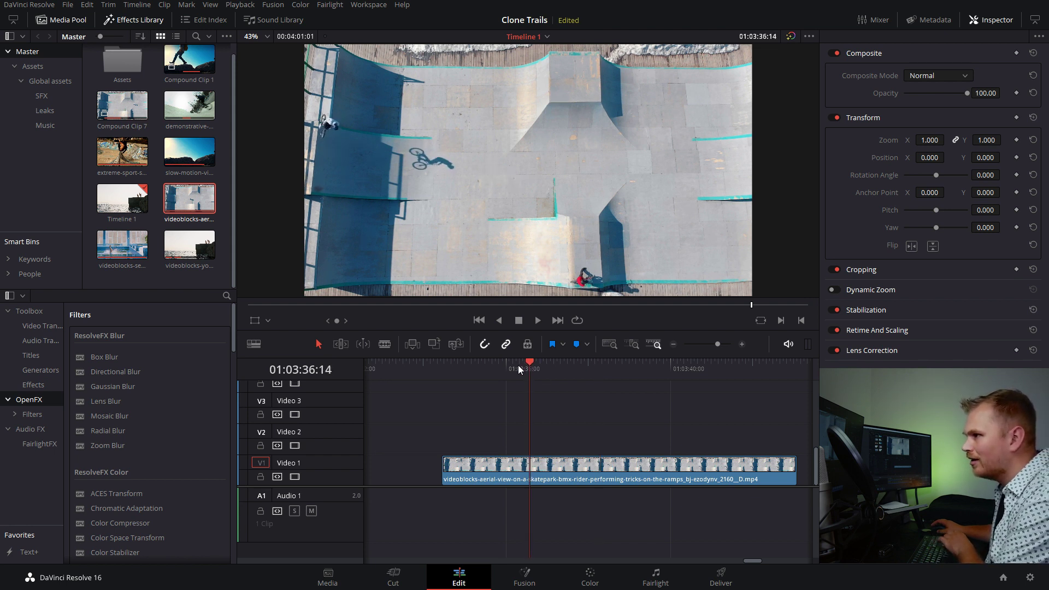
left_click(520, 468)
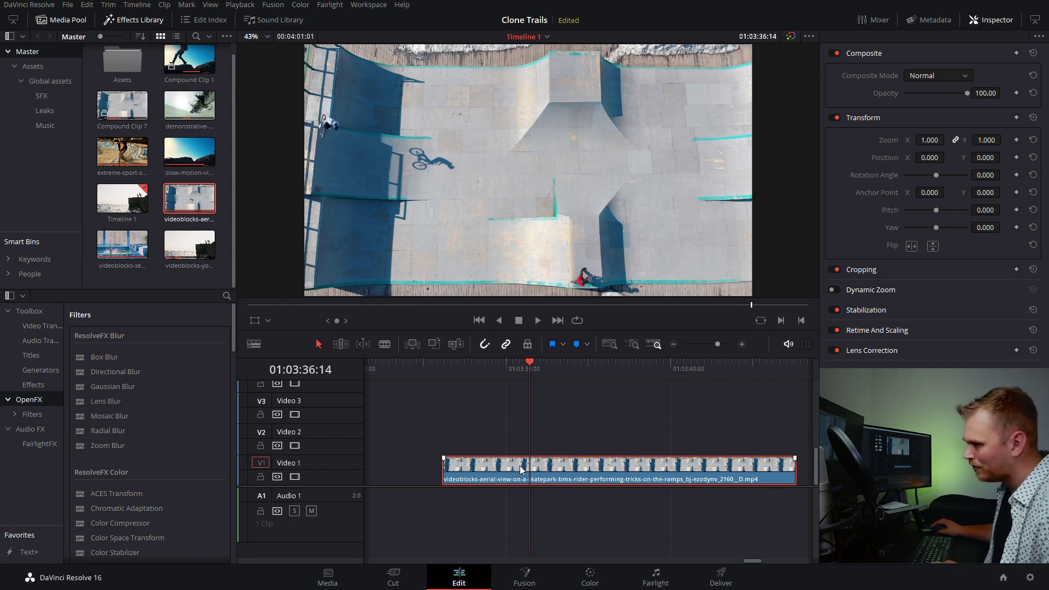
left_click_drag(520, 469, 526, 444)
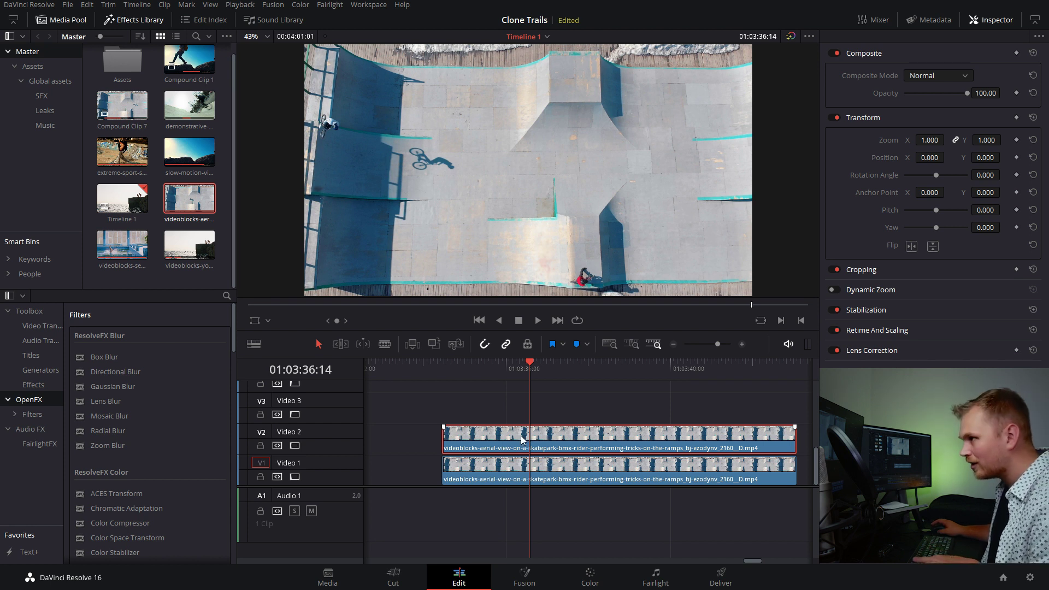
key("ctrl+r")
left_click_drag(794, 439, 527, 440)
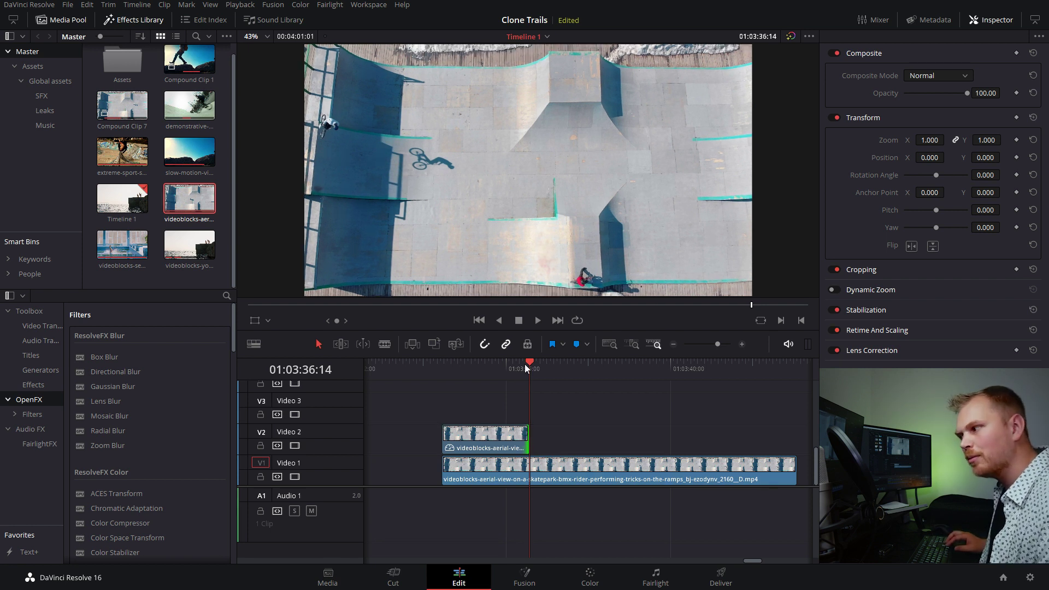
key("Left")
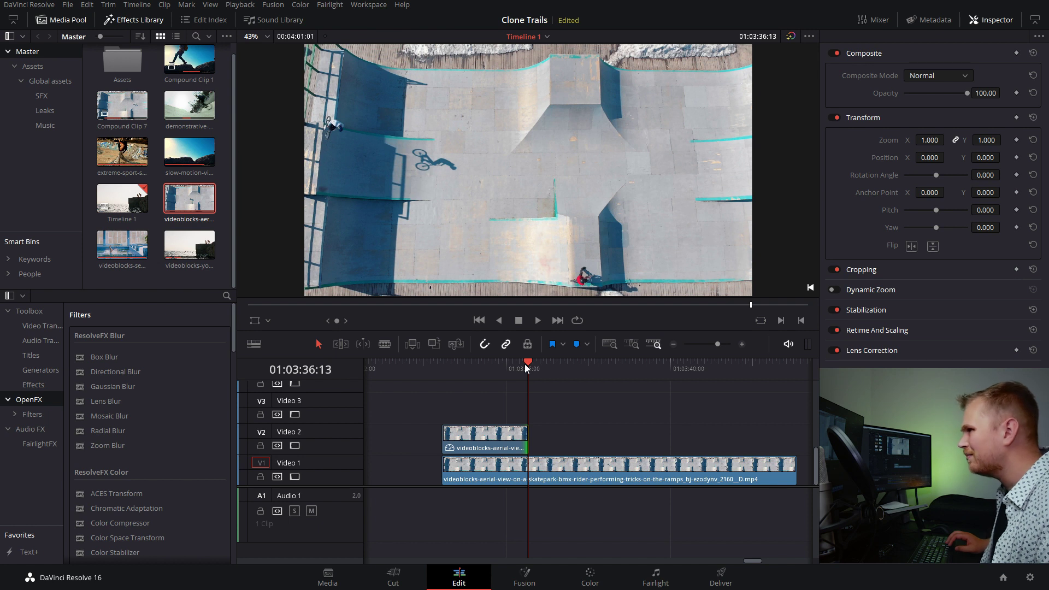
key("Right")
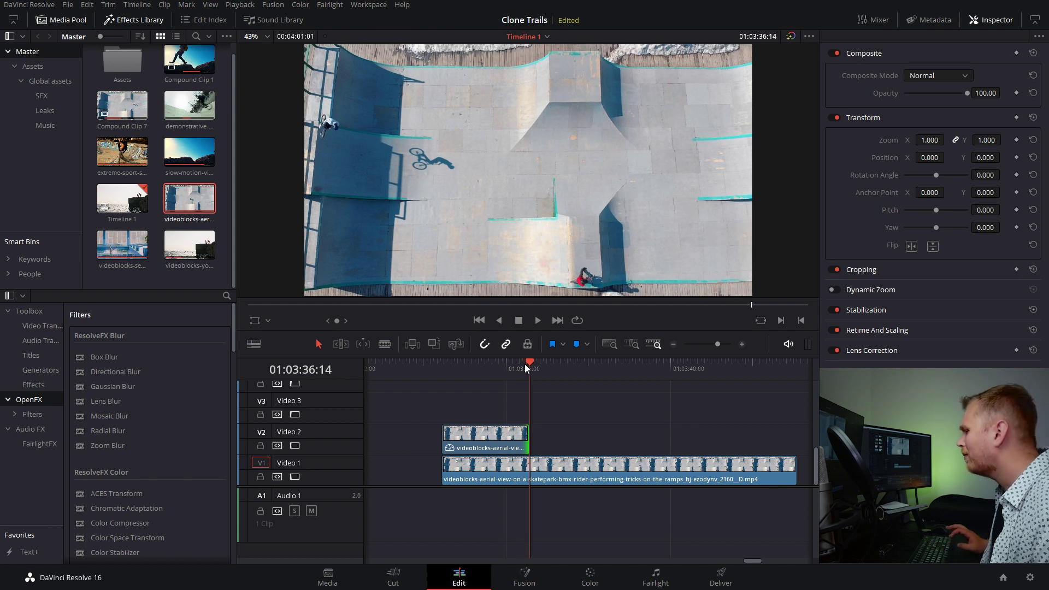
key("space")
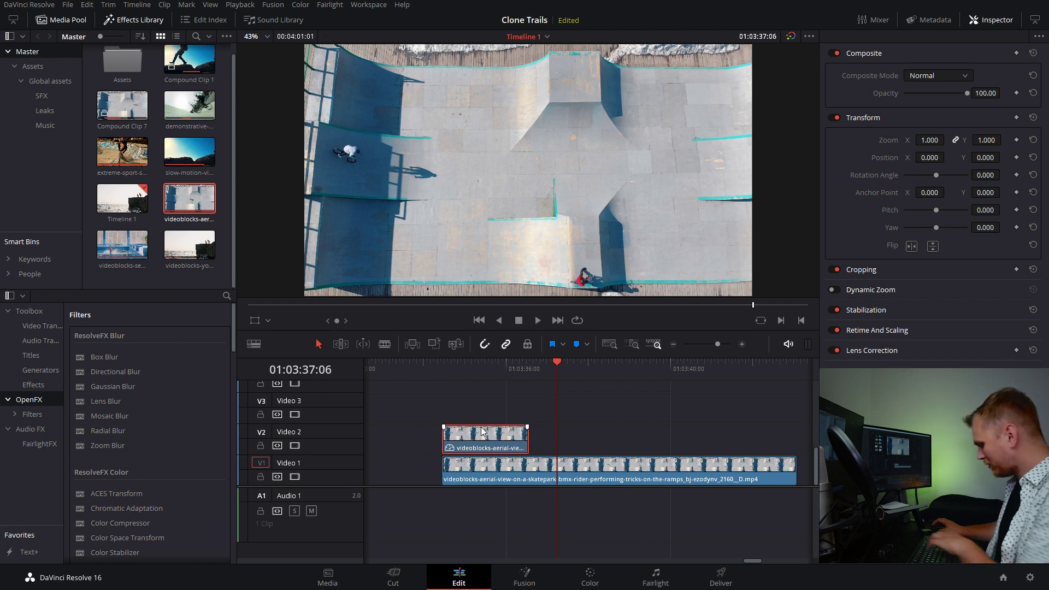
key("Delete")
left_click(529, 369)
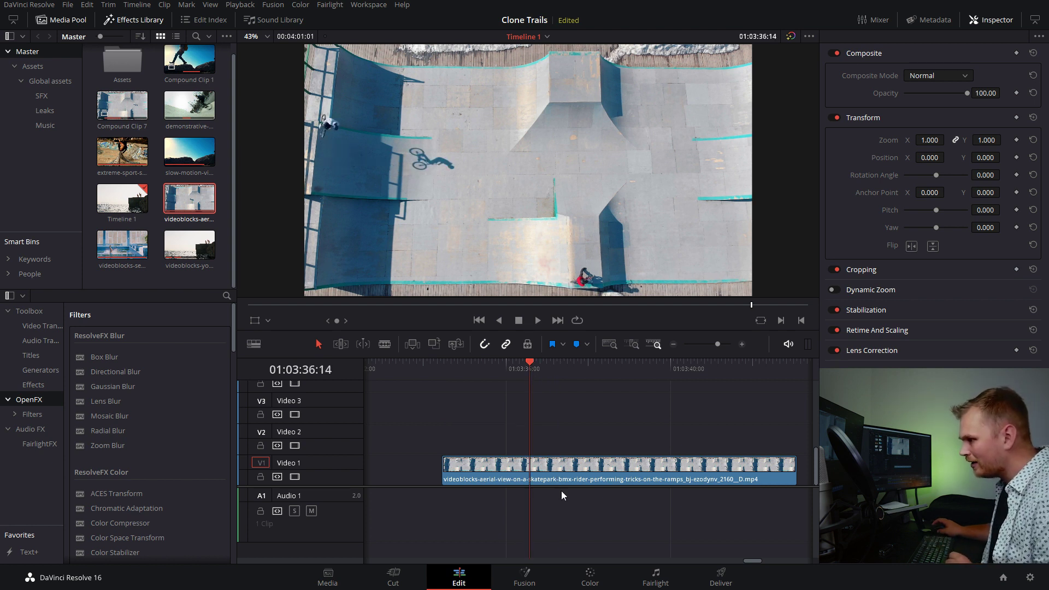
- Turn the Video 1 clip into a compound clip named 'Sky Bike'
right_click(566, 473)
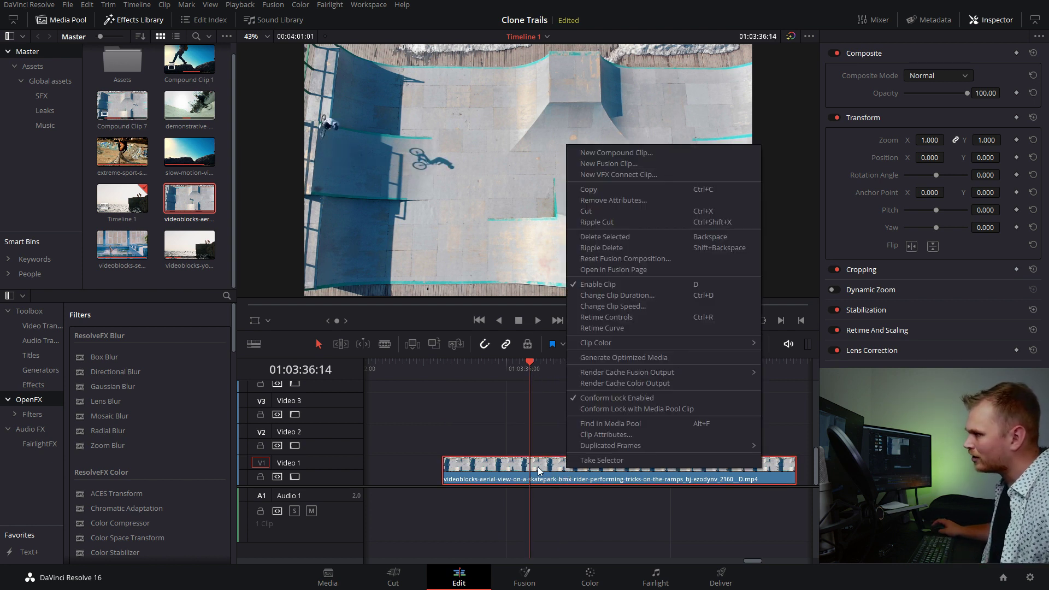
left_click(621, 153)
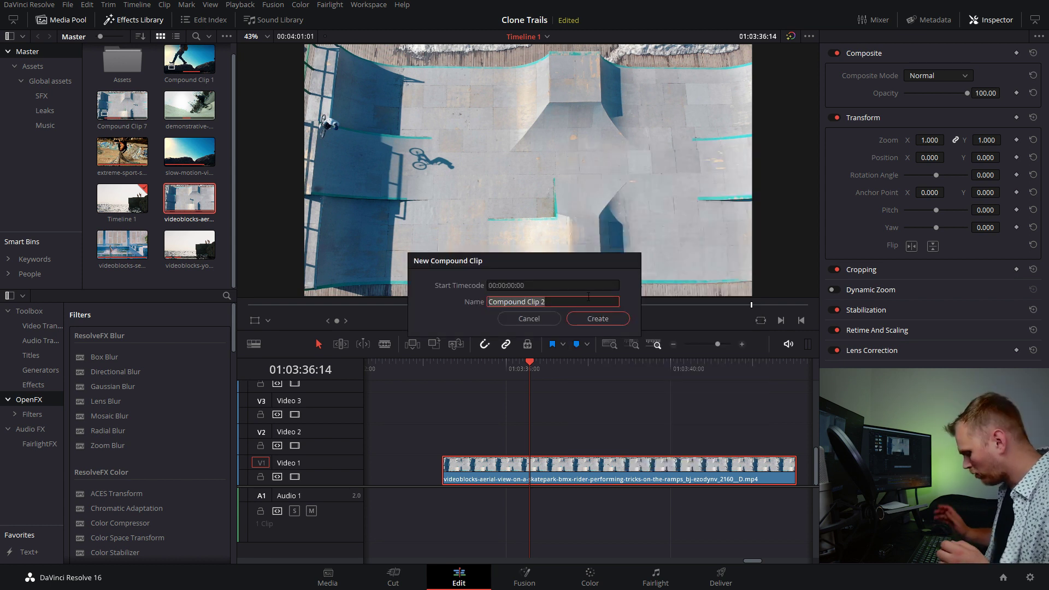
left_click(589, 299)
key("ctrl+a")
type("Sky Bike")
left_click(603, 320)
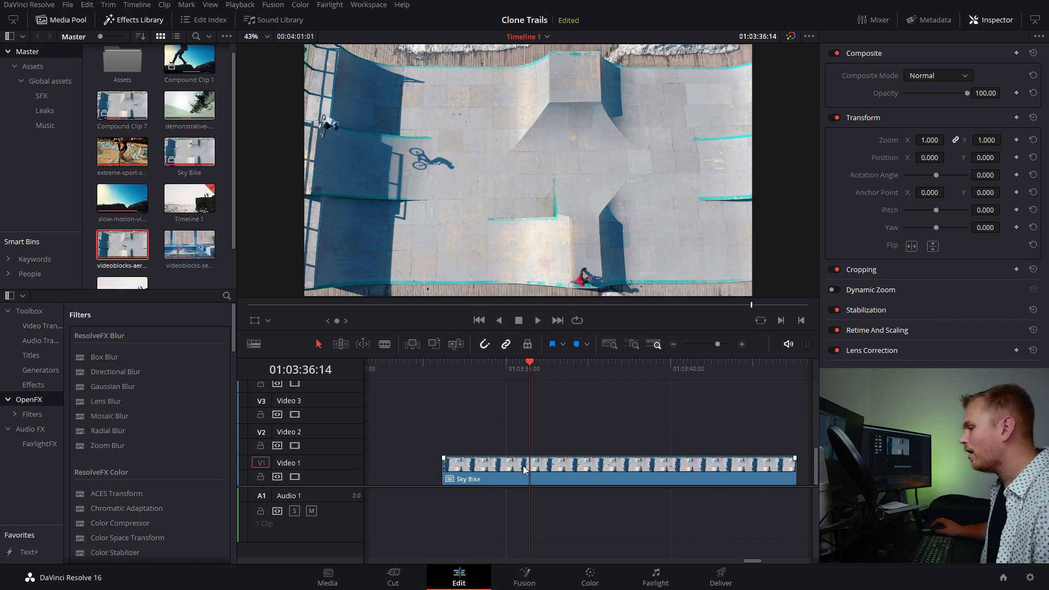
- Step through frames, then duplicate the Sky Bike clip onto Video 2
key("Left")
key("Right")
key("Right")
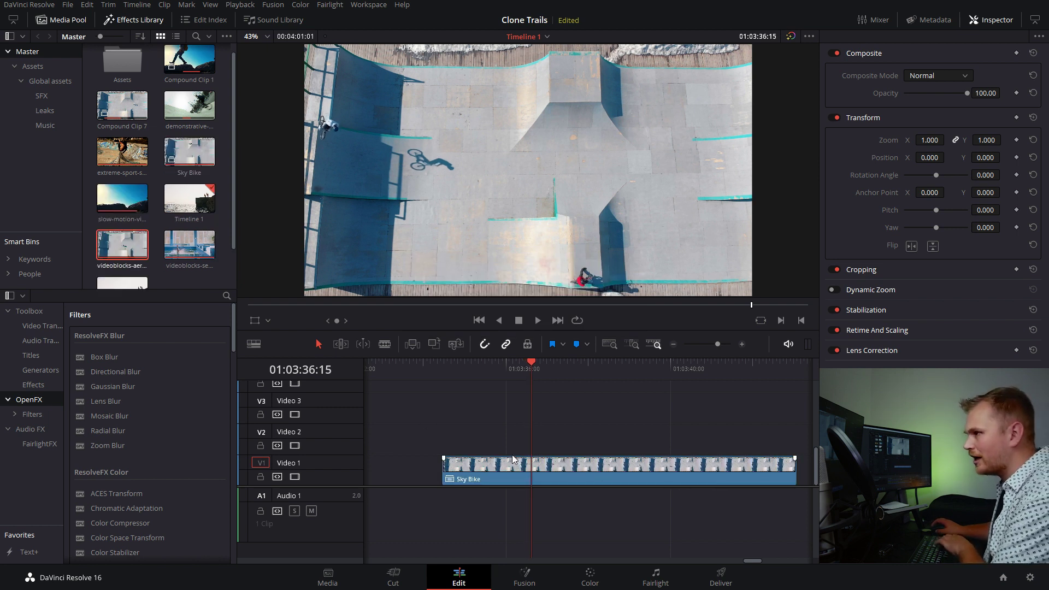
key("Right")
key("Left")
key("Left")
key("Left")
key("Left")
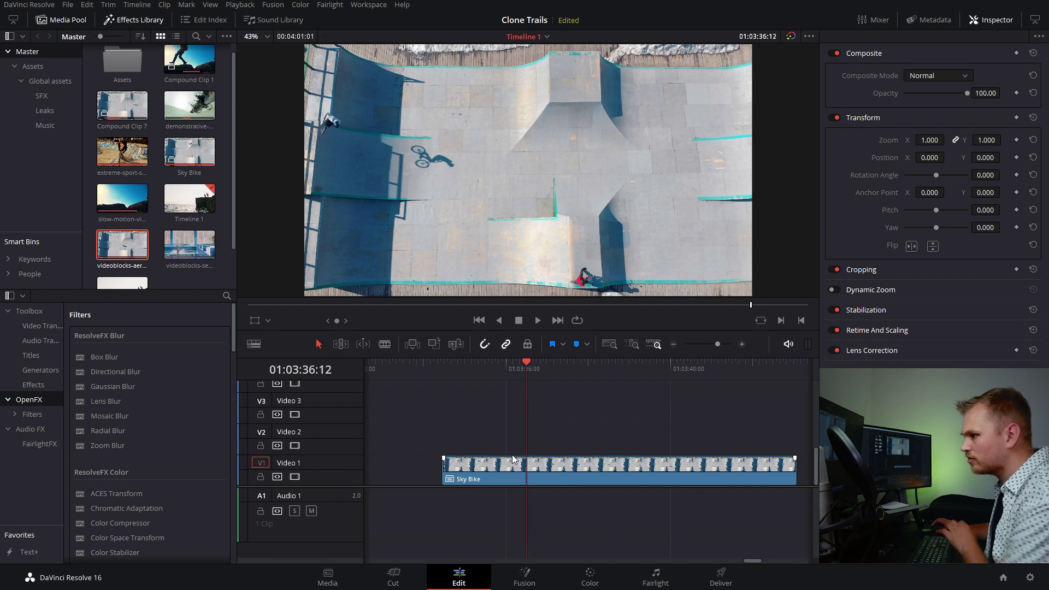
left_click(539, 471)
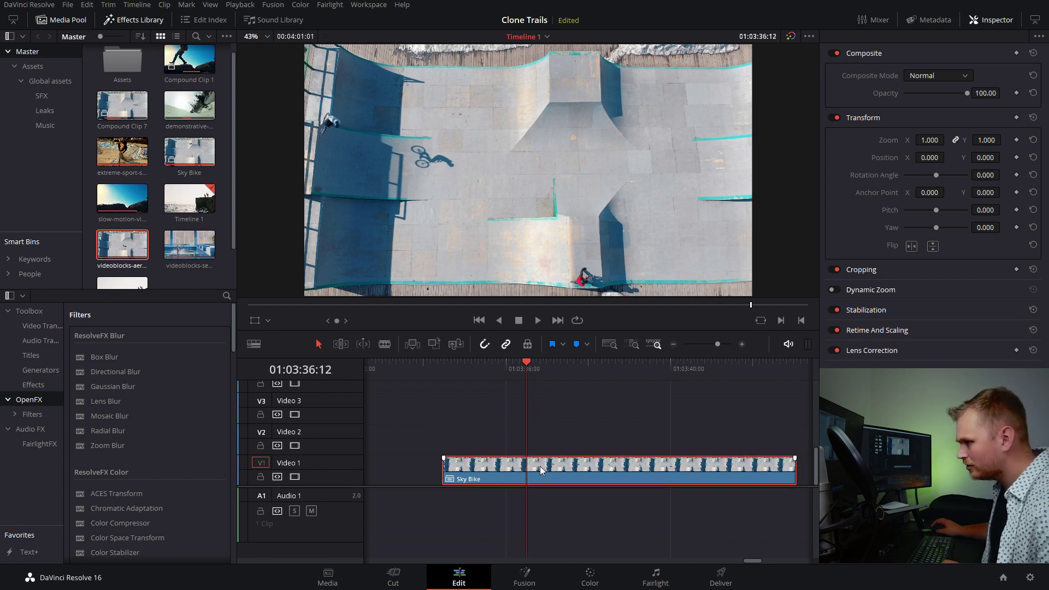
left_click_drag(540, 467, 541, 445)
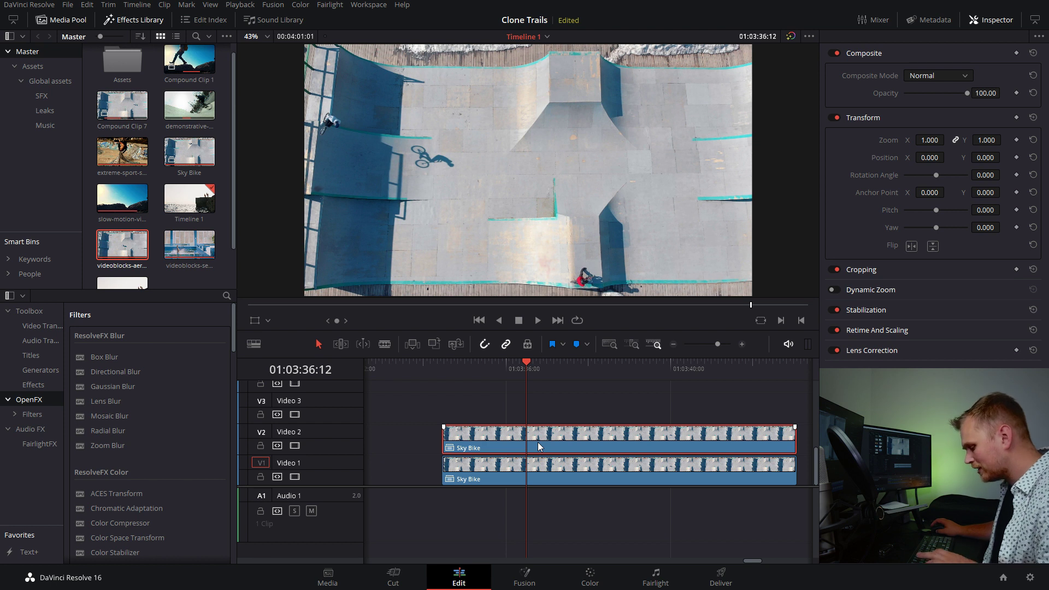
- Trim the Video 2 Sky Bike clip to end earlier and play back the trimmed moment
left_click_drag(794, 432, 525, 448)
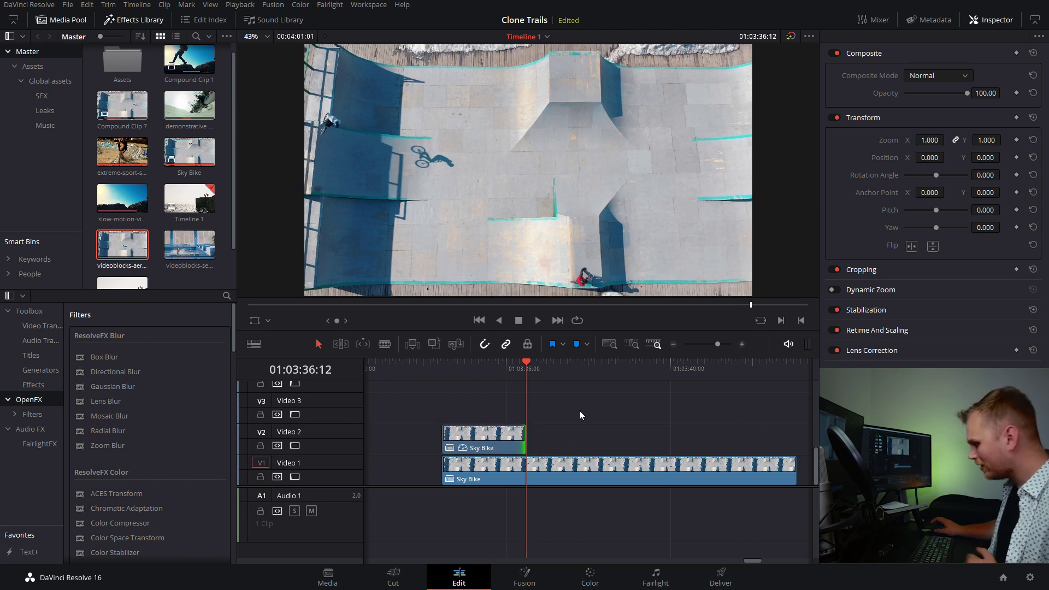
key("Left")
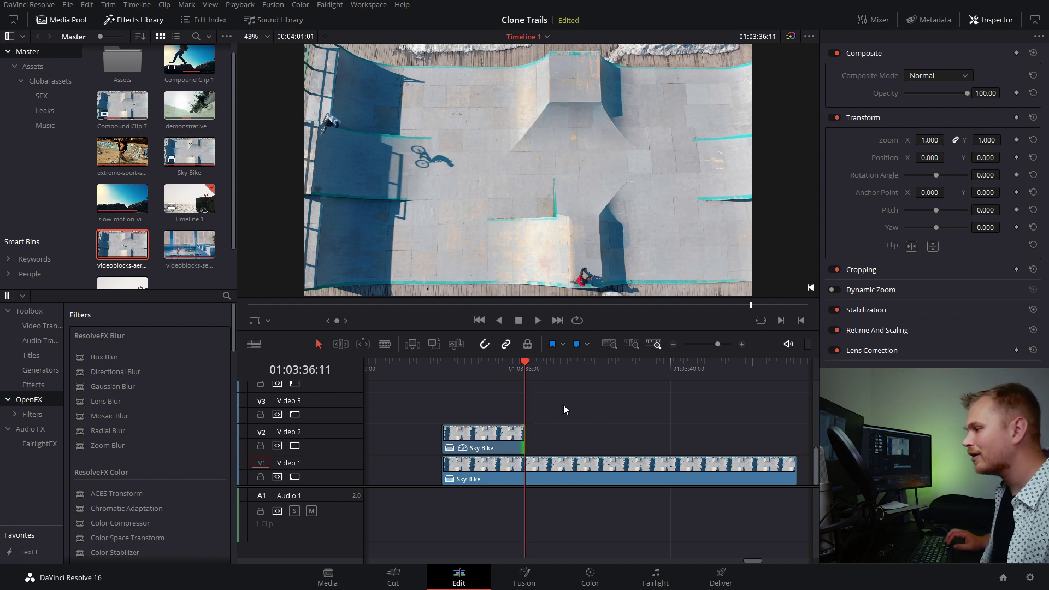
key("Right")
key("Left")
key("Left")
key("Left")
key("Left")
key("Left")
key("Left")
key("Left")
key("Left")
key("Left")
key("Left")
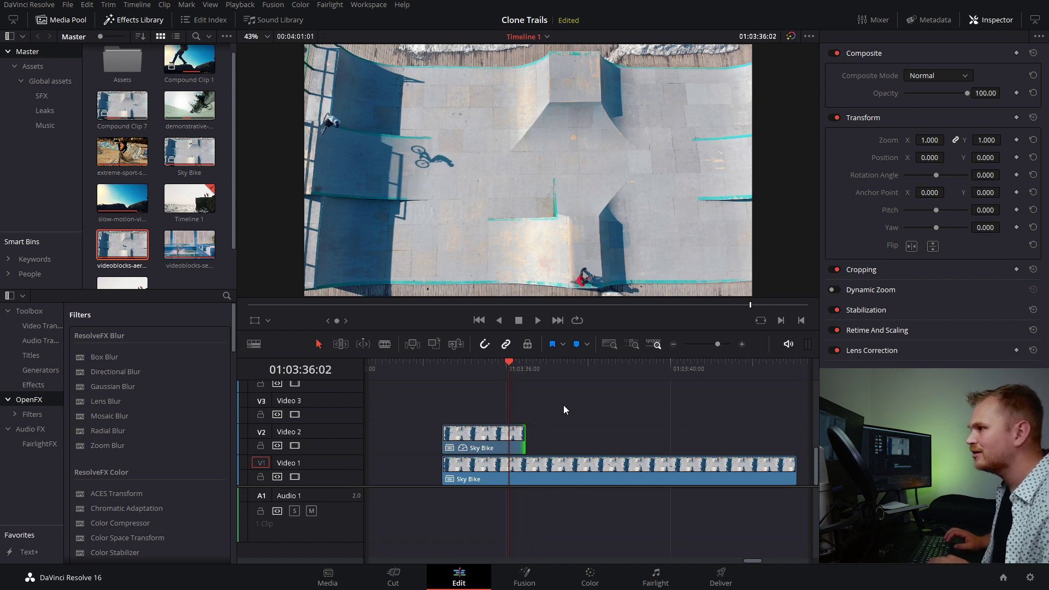
key("space")
key("space")
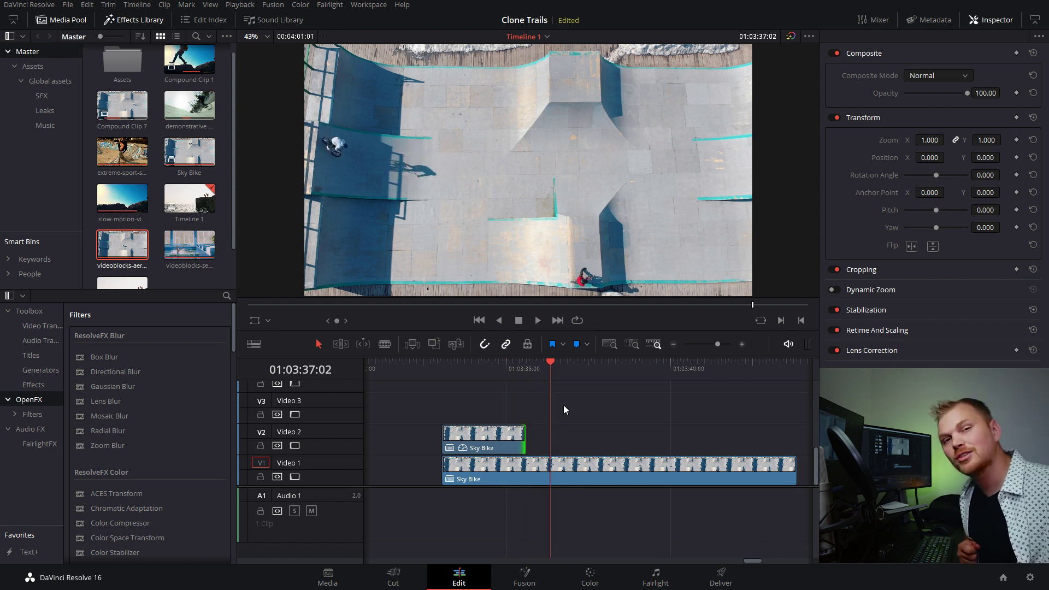
- On the Color page, place three curve mask points around the BMX rider's shadow
key("shift+6")
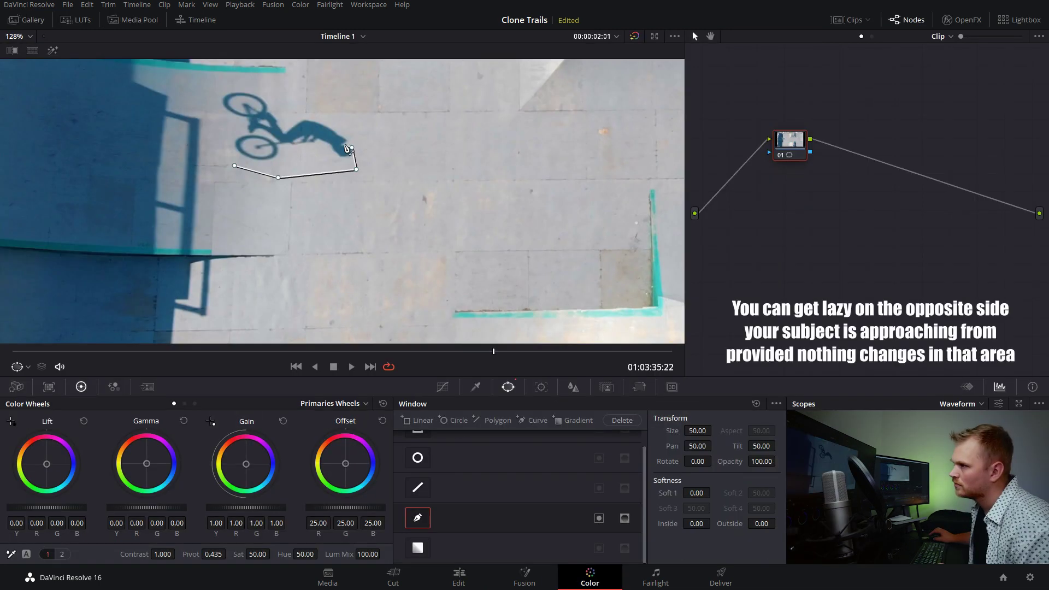
left_click(316, 121)
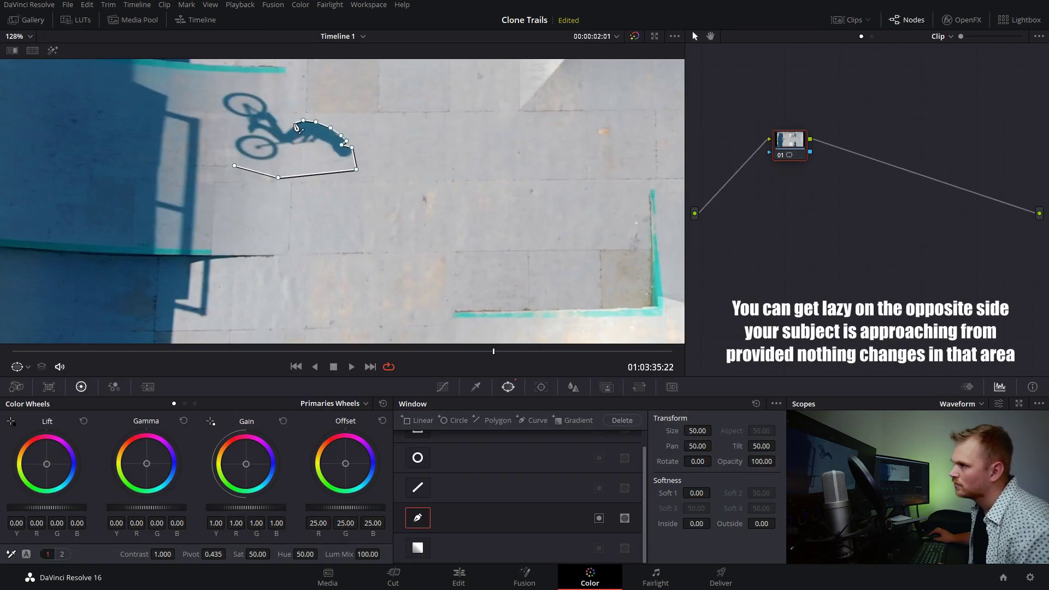
left_click(285, 132)
left_click(274, 120)
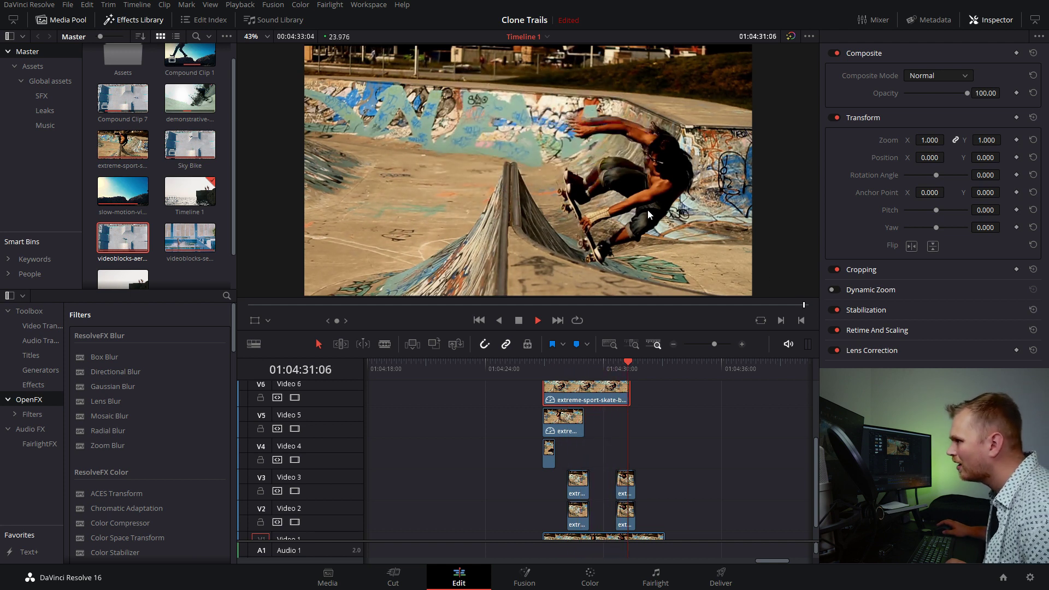
- Stop the skateboarder playback and step back to 01:04:31:02, where the clones overlap
key("space")
key("Left")
key("Left")
key("Left")
key("Left")
key("Left")
key("Left")
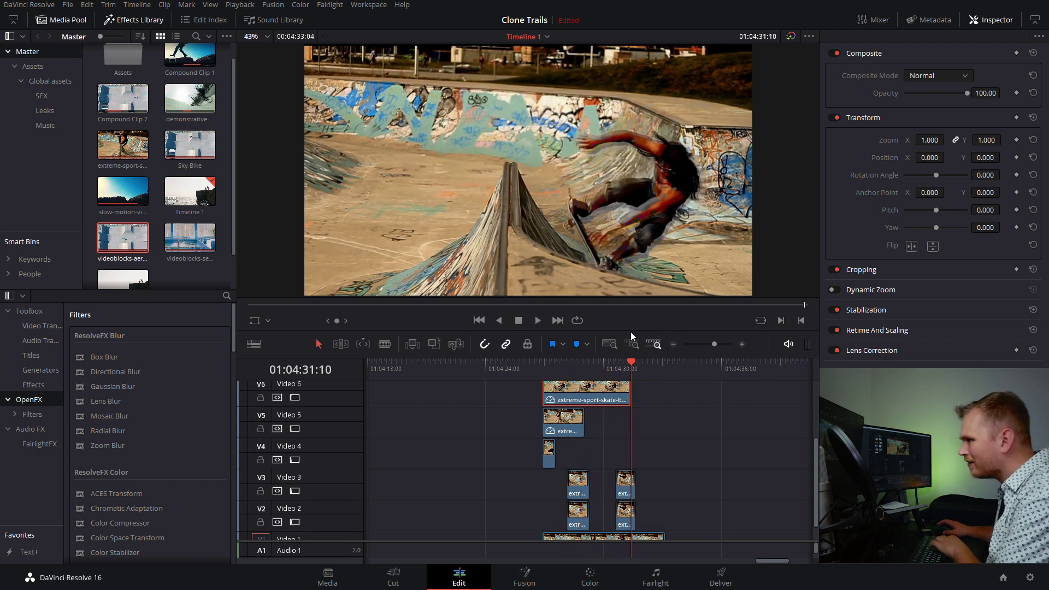
key("Left")
key("Left")
key("Left")
key("Left")
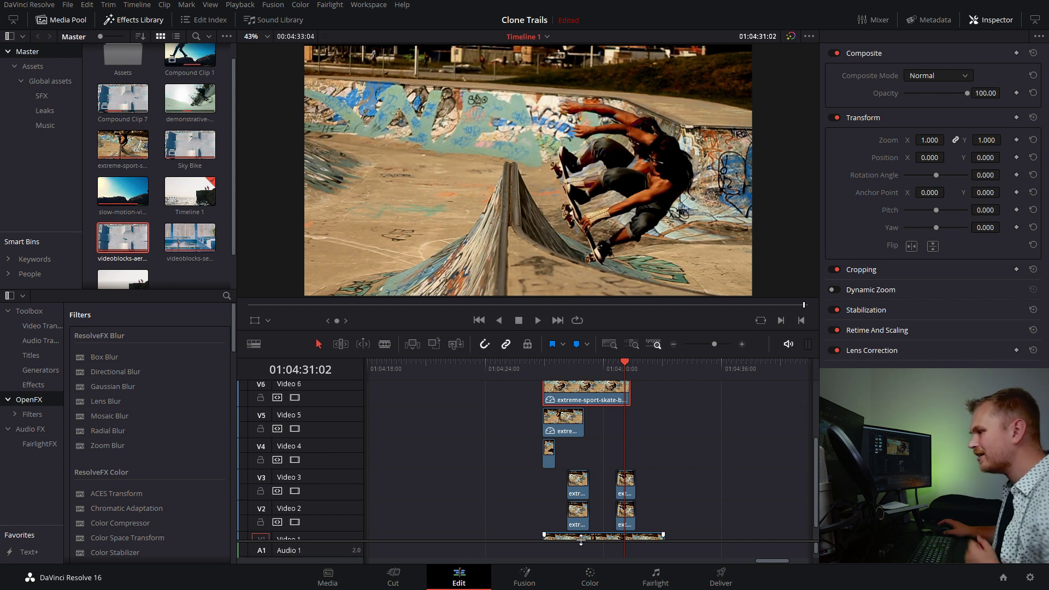
- Add a new curve window on the Color page and zoom in on the skater's legs
left_click(590, 578)
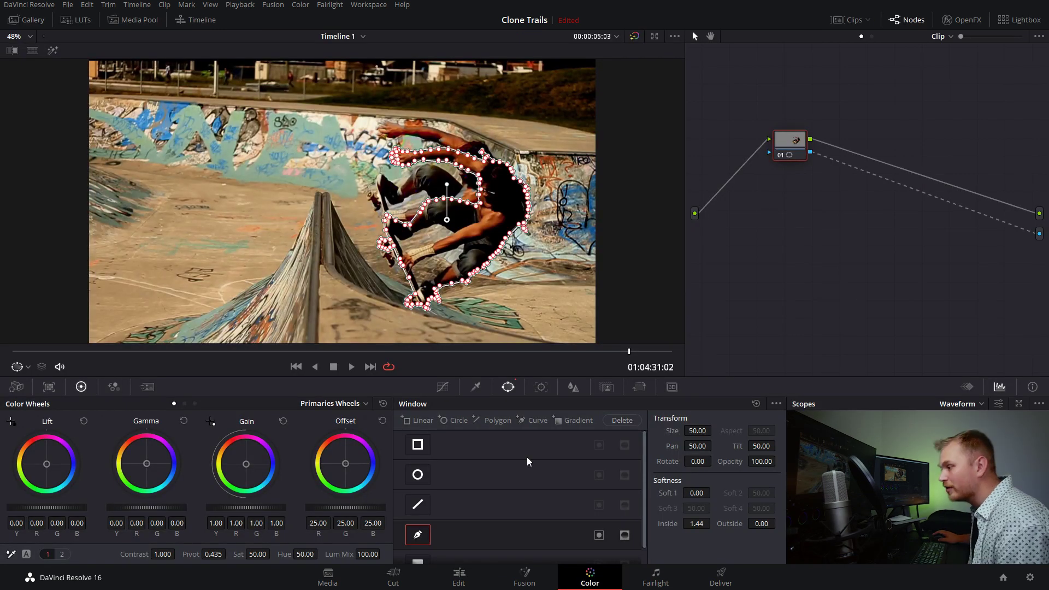
left_click(530, 422)
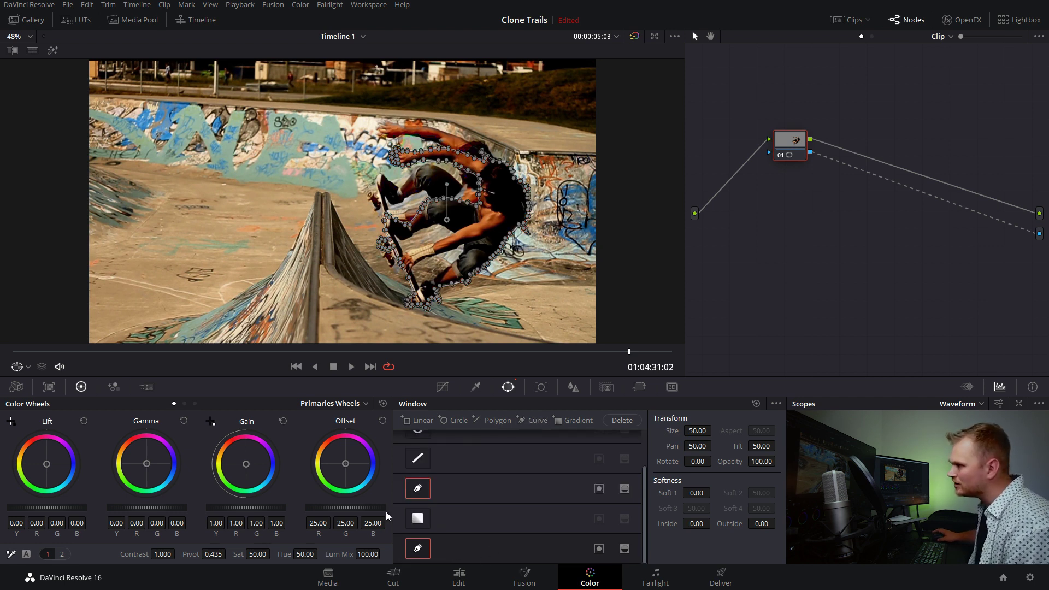
scroll(459, 287, "up", 3)
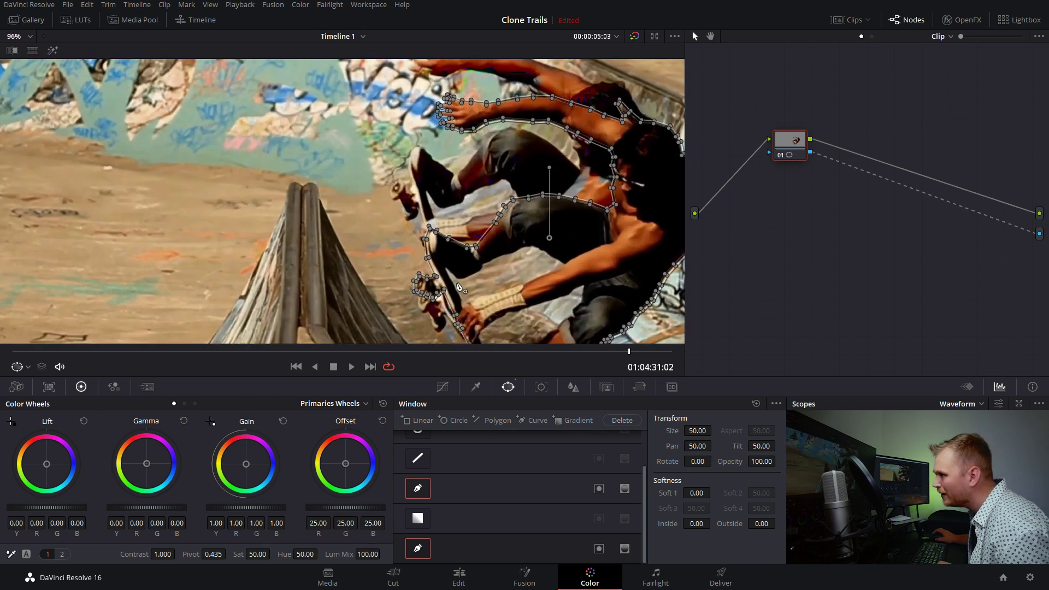
scroll(458, 287, "up", 1)
left_click_drag(459, 287, 434, 210)
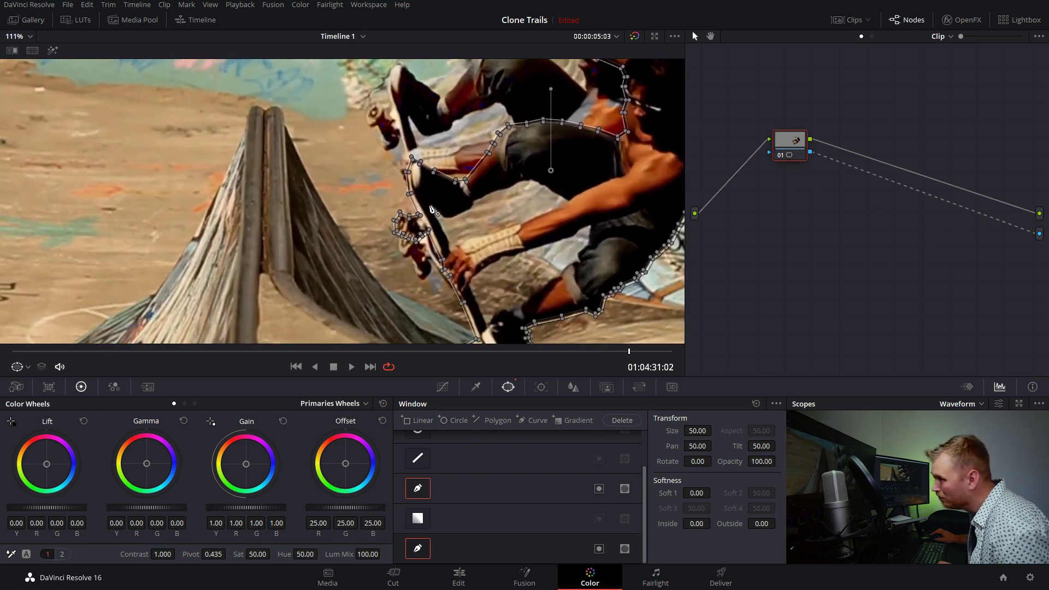
- Outline the gap between the skater's arm and leg and subtract it from the mask
left_click(430, 206)
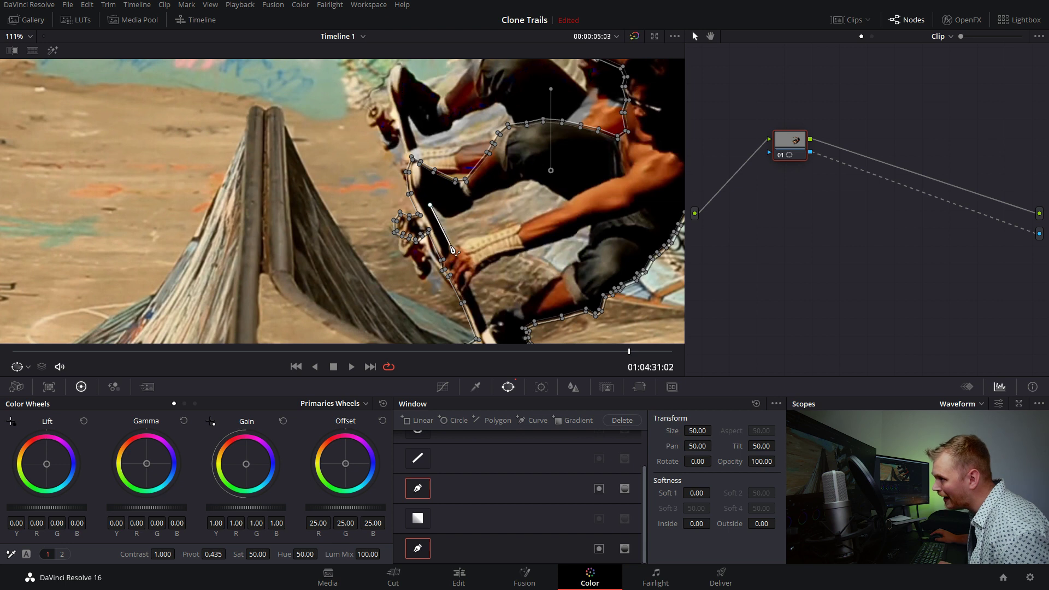
left_click(451, 245)
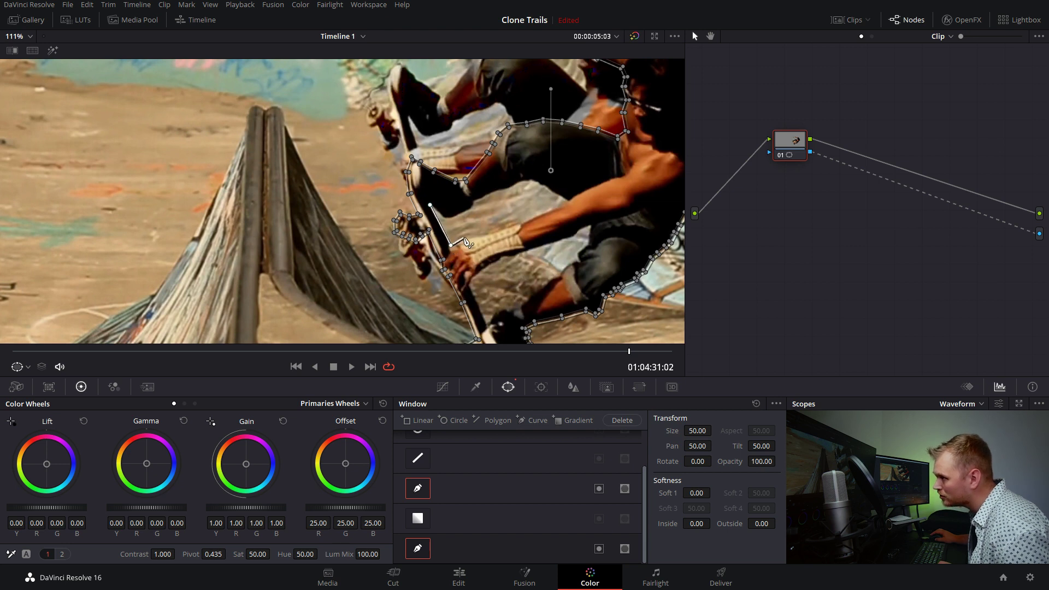
left_click(469, 235)
left_click(489, 233)
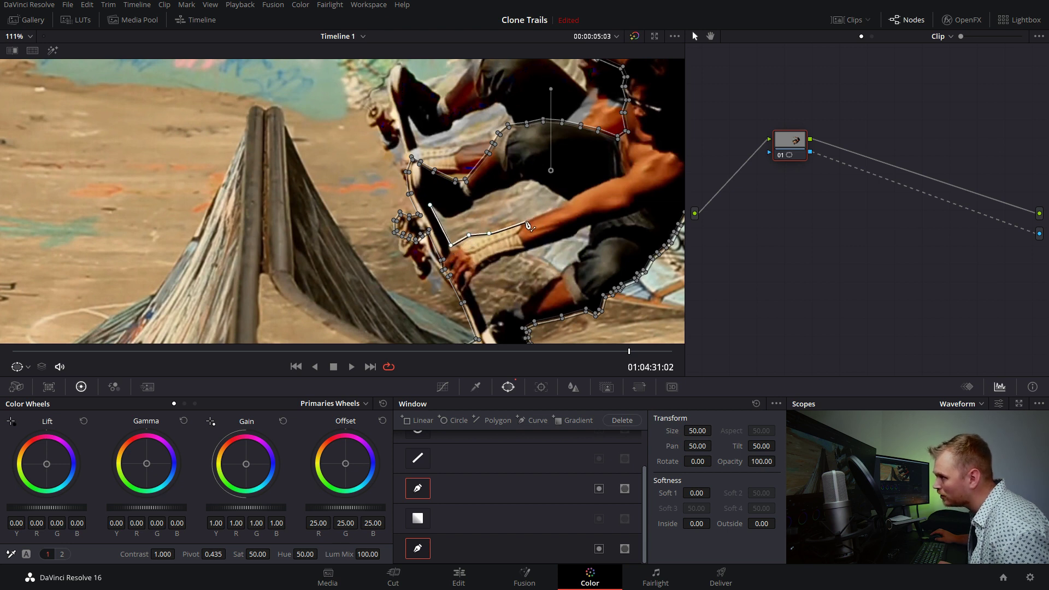
left_click(525, 221)
left_click(565, 202)
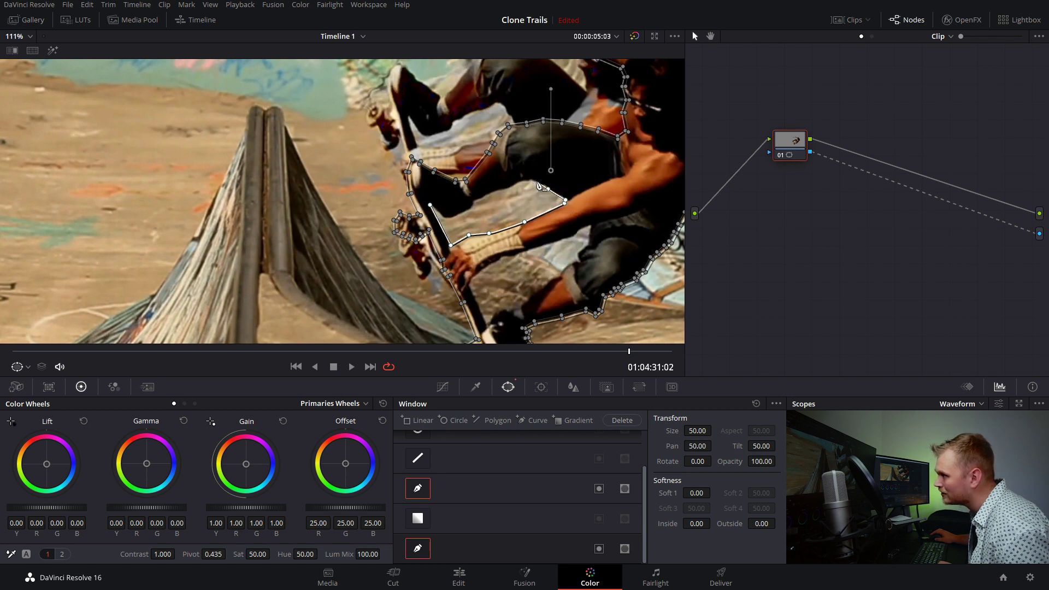
mouse_move(601, 354)
left_mouse_down()
mouse_move(642, 354)
mouse_move(611, 354)
left_mouse_up()
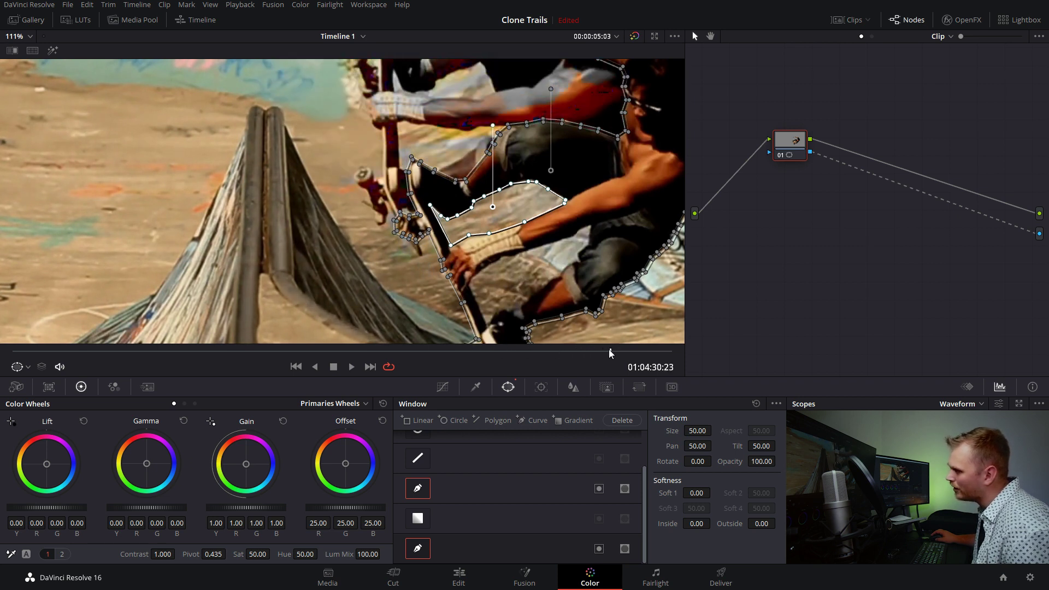
left_click(624, 549)
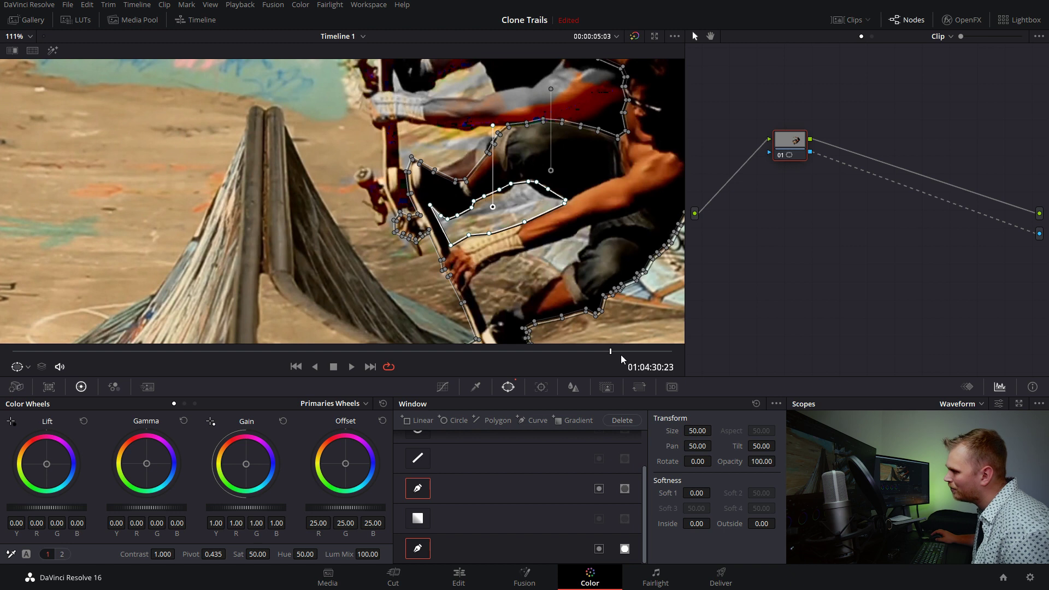
- Add a second curve window for the lower gap, fit the frame, and play the masked shot
mouse_move(622, 356)
left_mouse_down()
mouse_move(613, 351)
mouse_move(637, 351)
mouse_move(612, 350)
mouse_move(623, 347)
left_mouse_up()
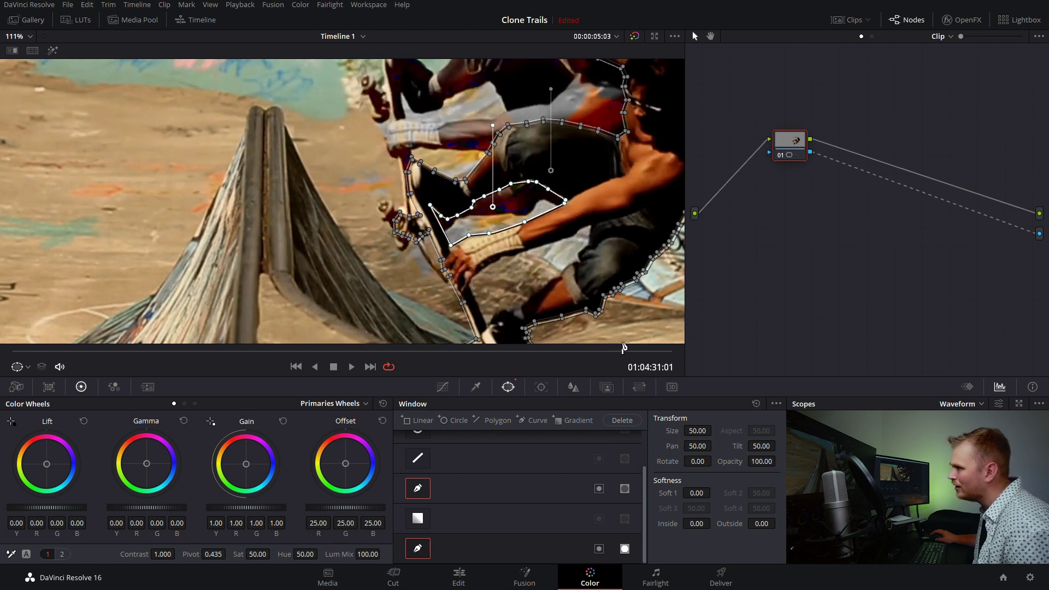
left_click(536, 420)
left_click(486, 324)
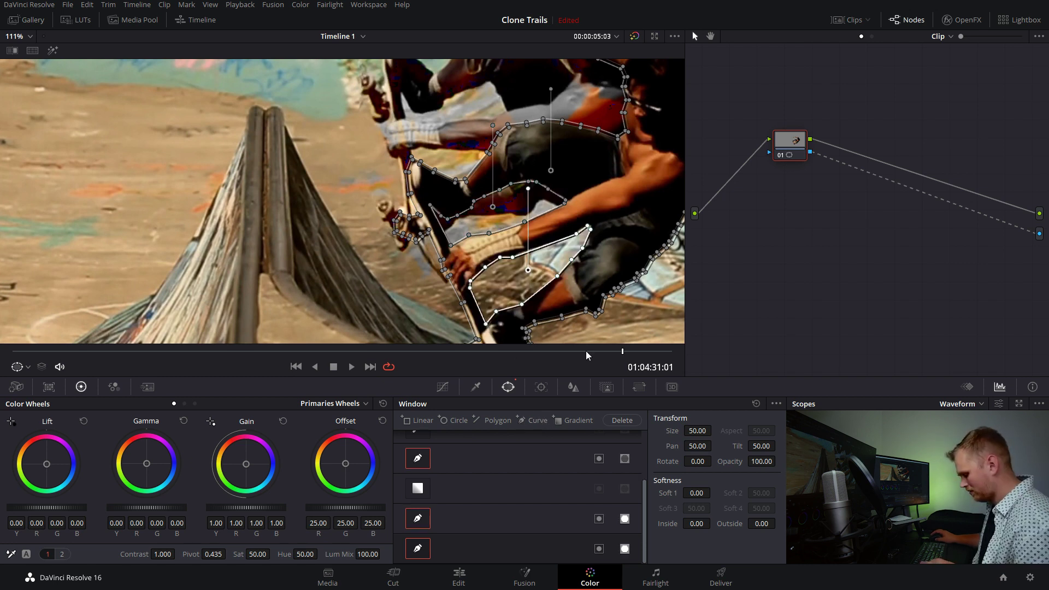
key("shift+z")
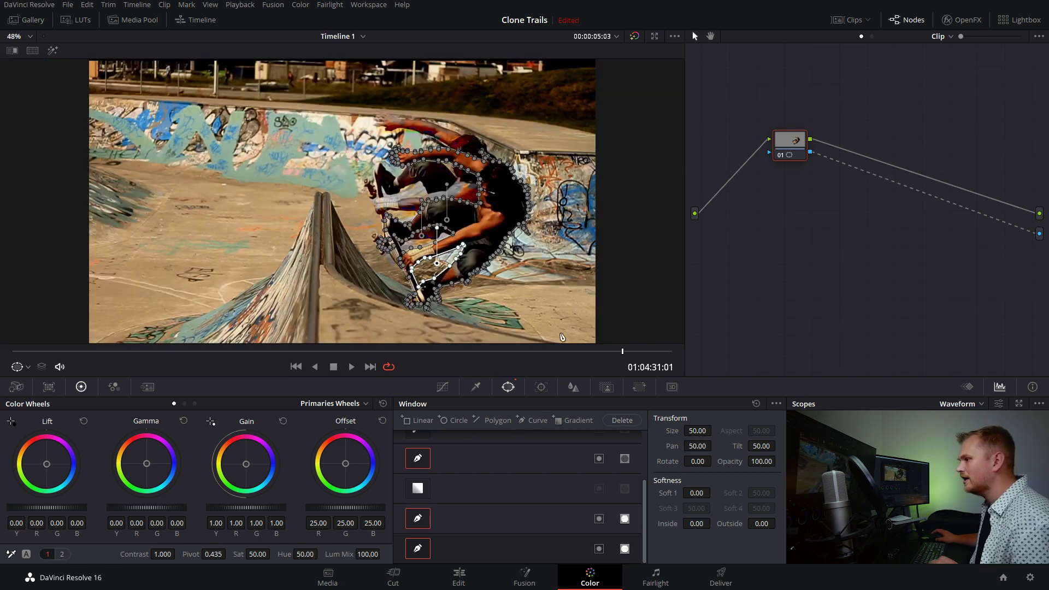
left_click(442, 387)
left_click(351, 366)
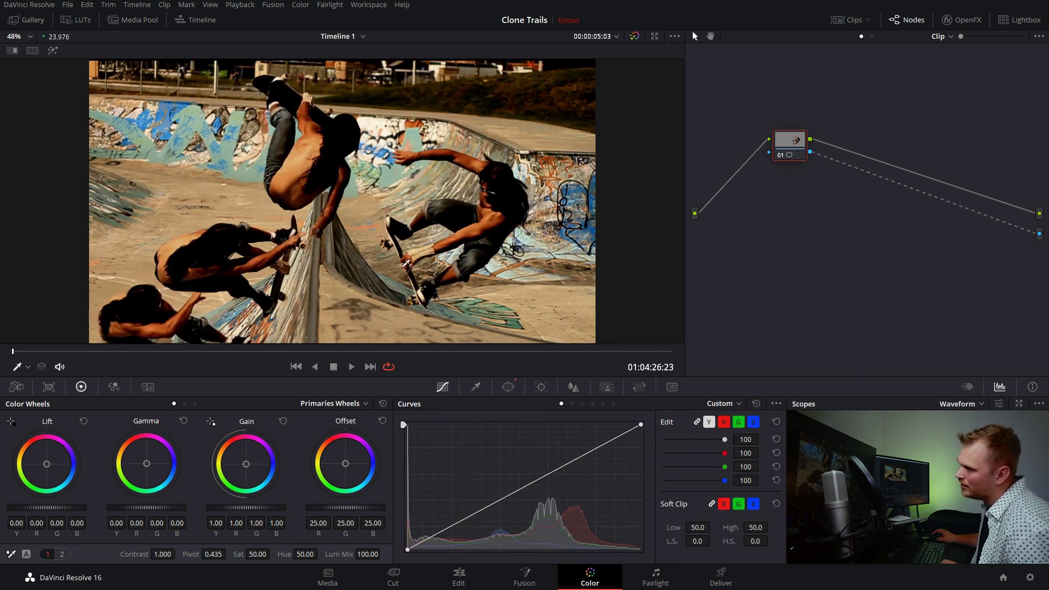
- Scrub the masked clip, go back to the Edit page, and play the skater clone trail
left_click_drag(612, 353, 672, 352)
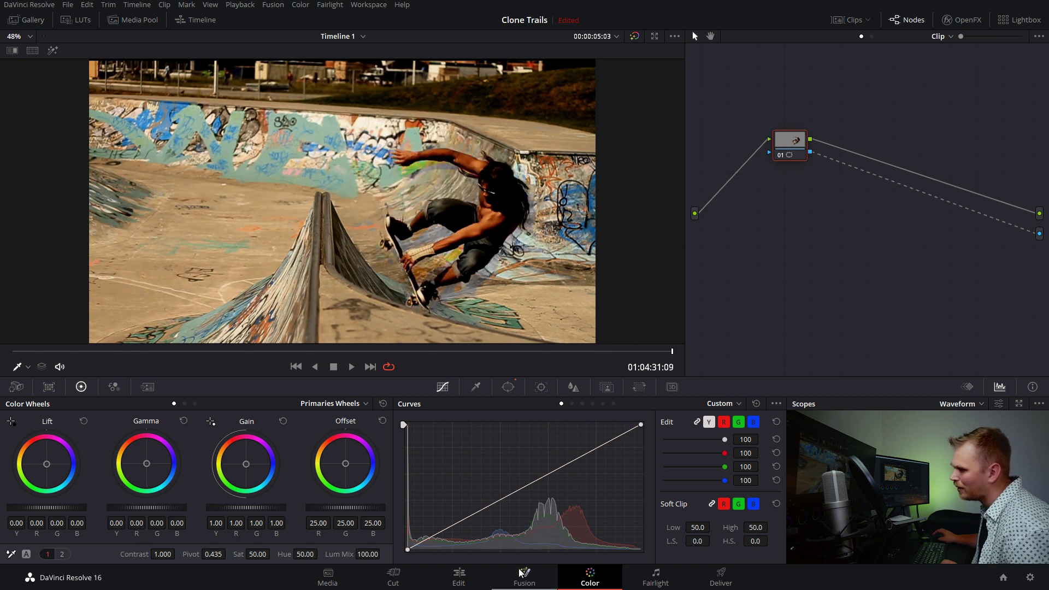
left_click(461, 576)
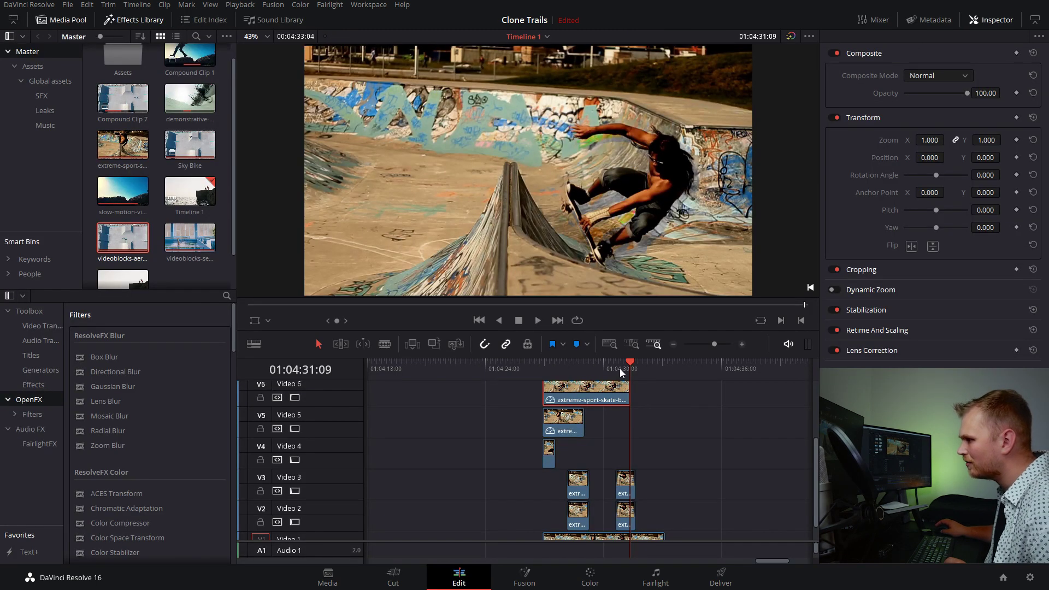
key("space")
key("space")
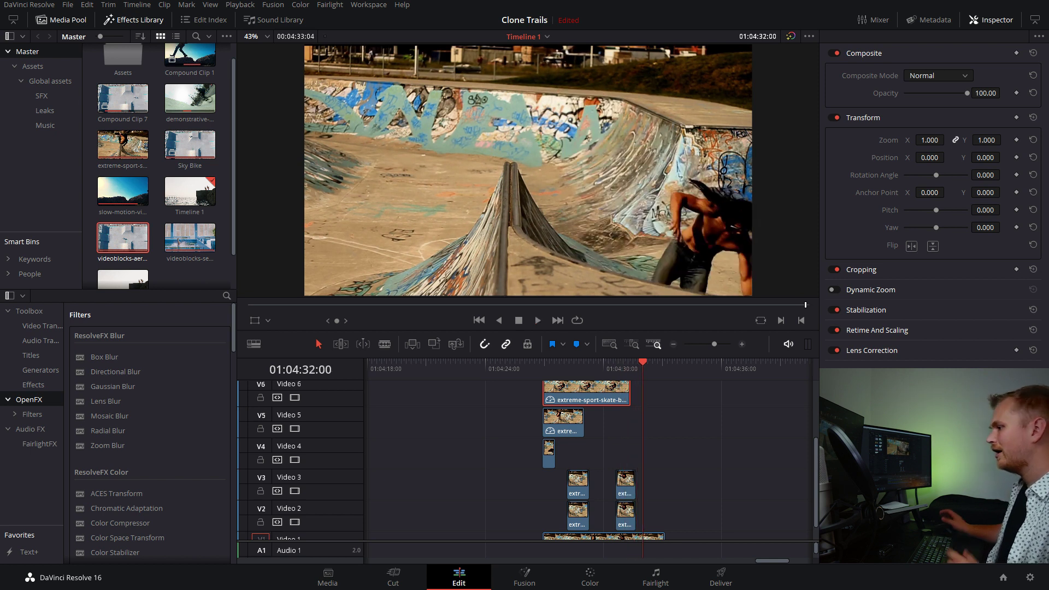